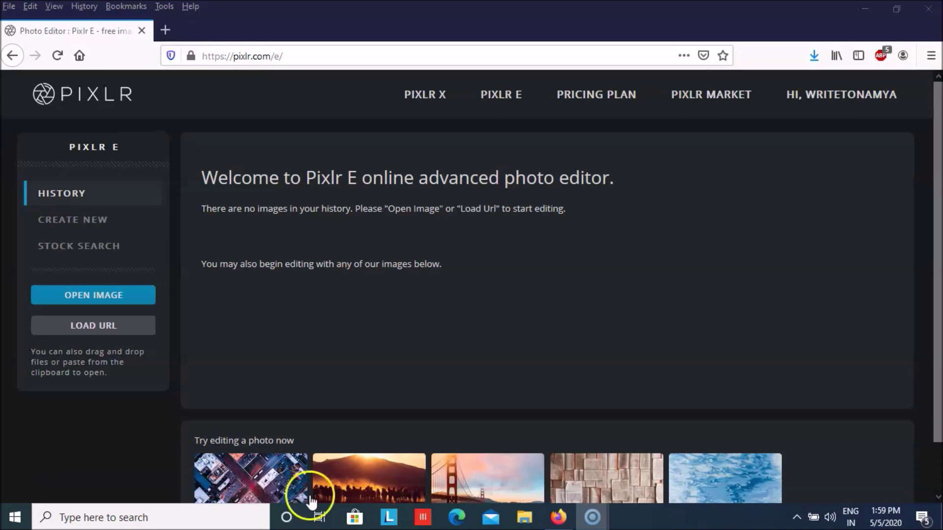
# Create a blank Full HD 1920×1080 image and fill it with light blue #5CB7EB
pyautogui.click(72, 220)
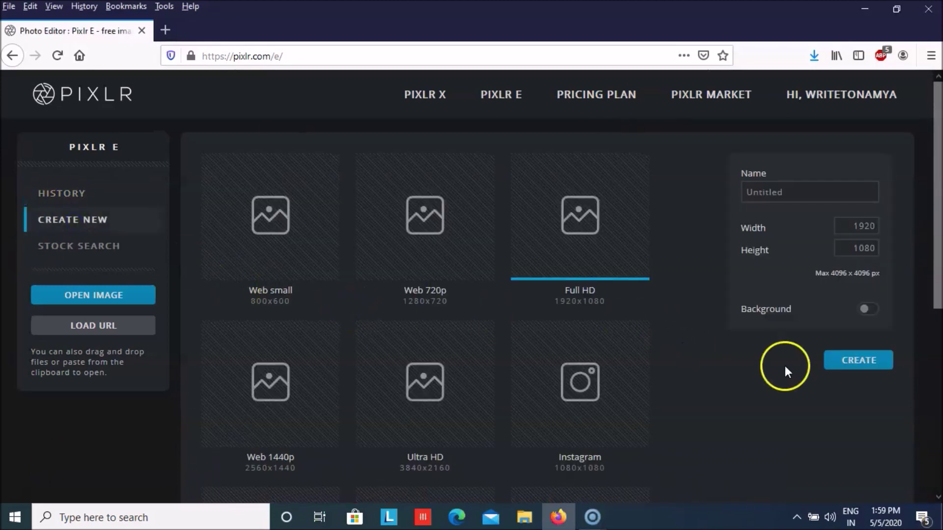
pyautogui.click(844, 362)
pyautogui.click(20, 442)
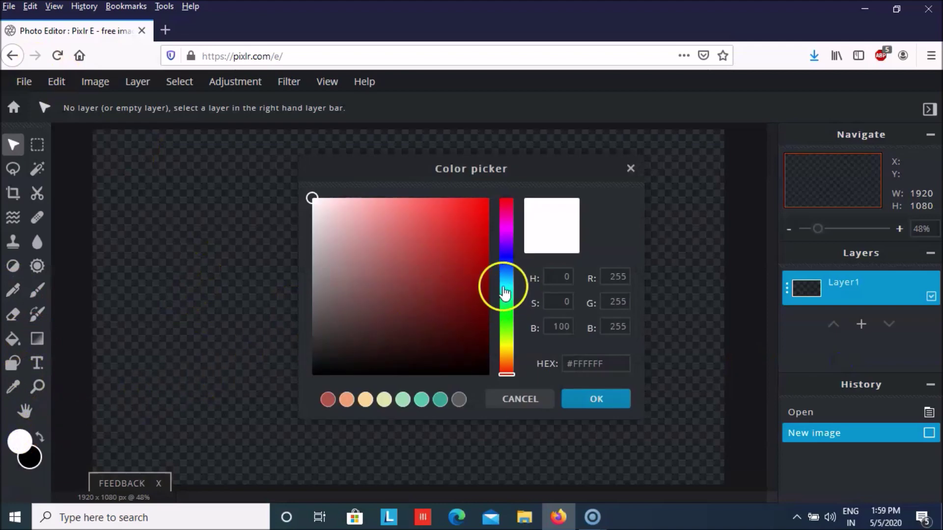
pyautogui.click(499, 287)
pyautogui.click(505, 276)
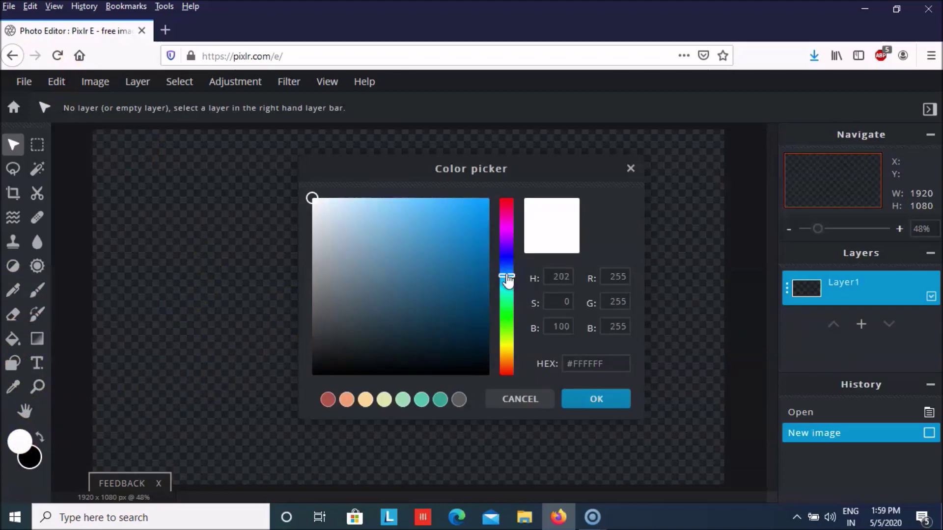
pyautogui.click(420, 212)
pyautogui.click(602, 402)
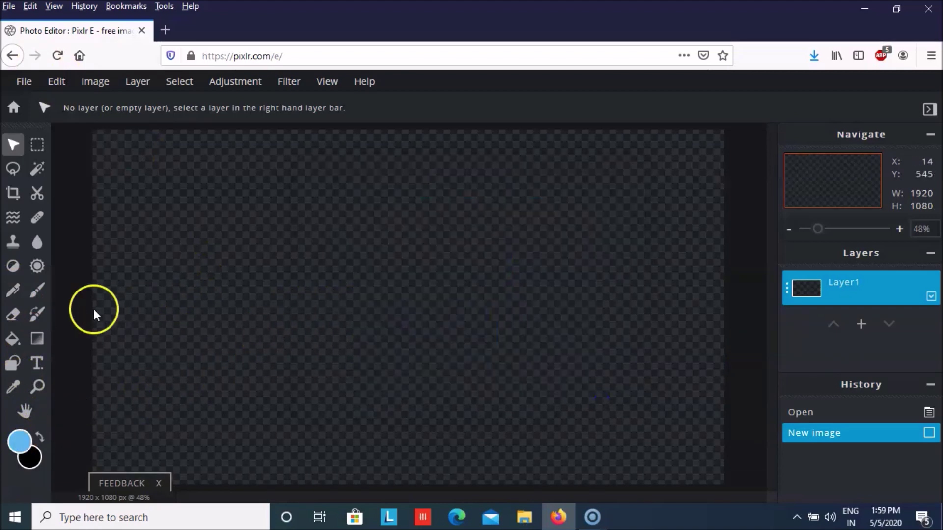
pyautogui.click(13, 339)
pyautogui.click(484, 303)
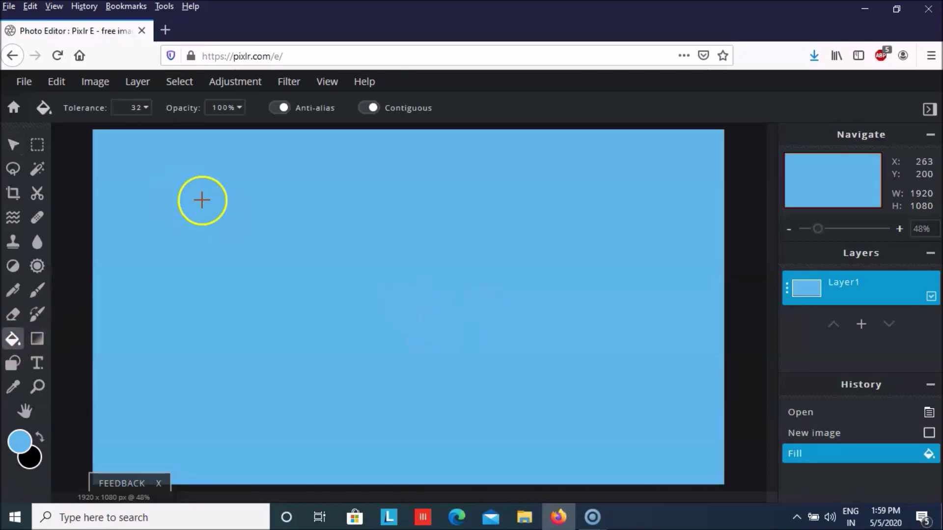
# Rotate the canvas left into 1080×1920 portrait and bring up the Add Layer choice
pyautogui.click(95, 82)
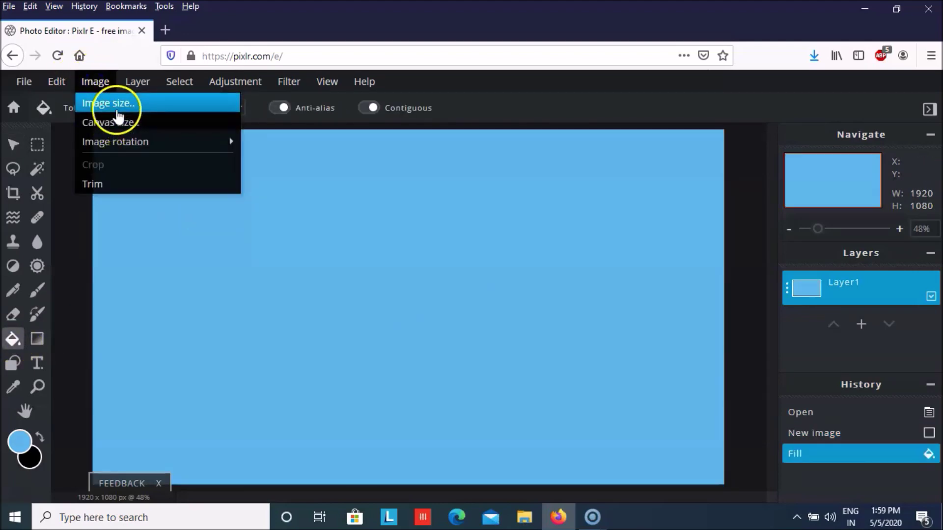
pyautogui.moveTo(208, 144)
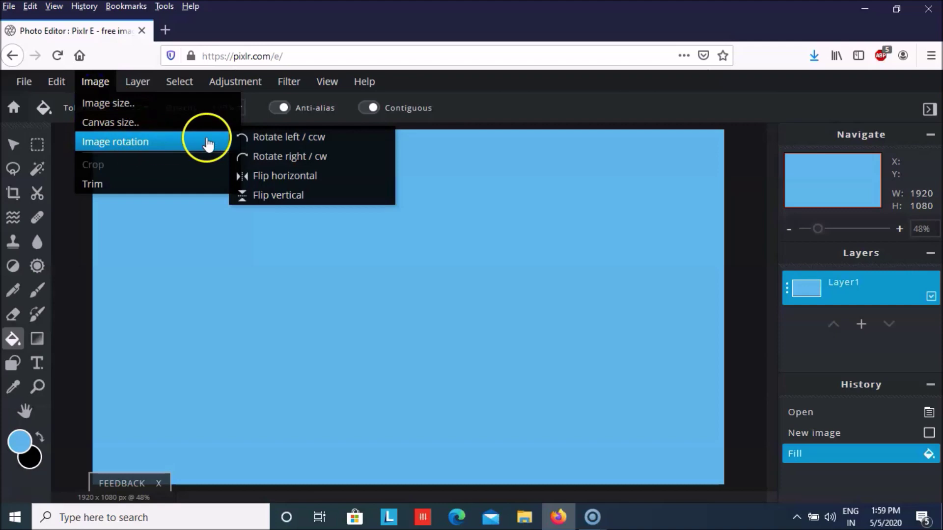
pyautogui.click(238, 138)
pyautogui.scroll(1, 528, 220)
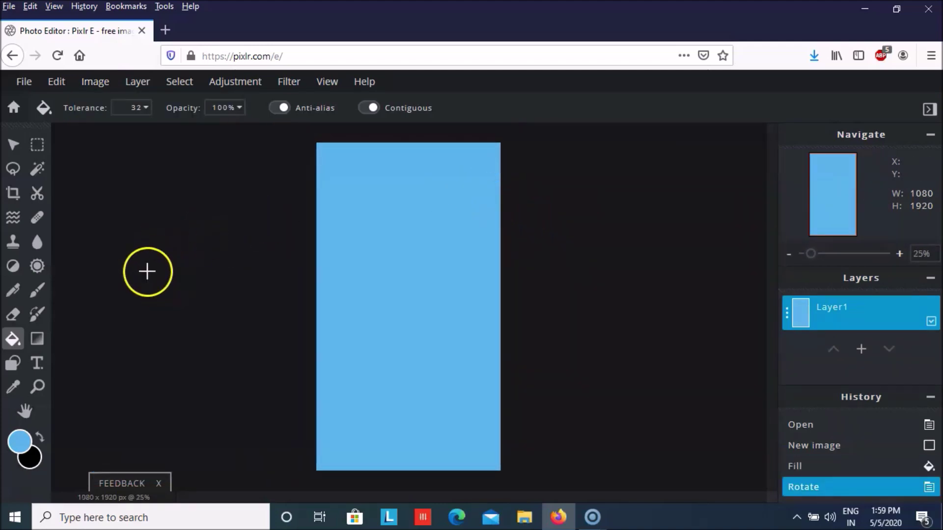
pyautogui.click(862, 350)
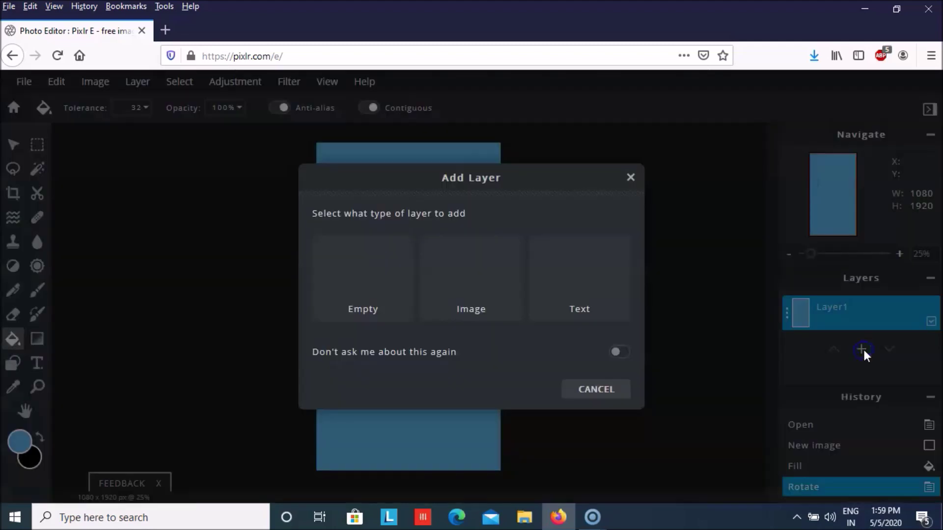
# Add hands.jpg to the poster as a new image layer
pyautogui.click(471, 272)
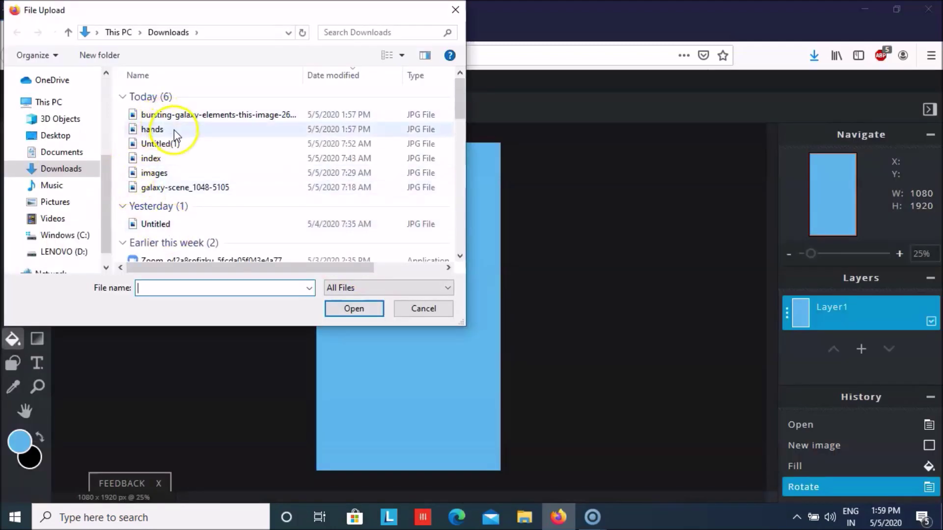
pyautogui.click(174, 129)
pyautogui.click(350, 308)
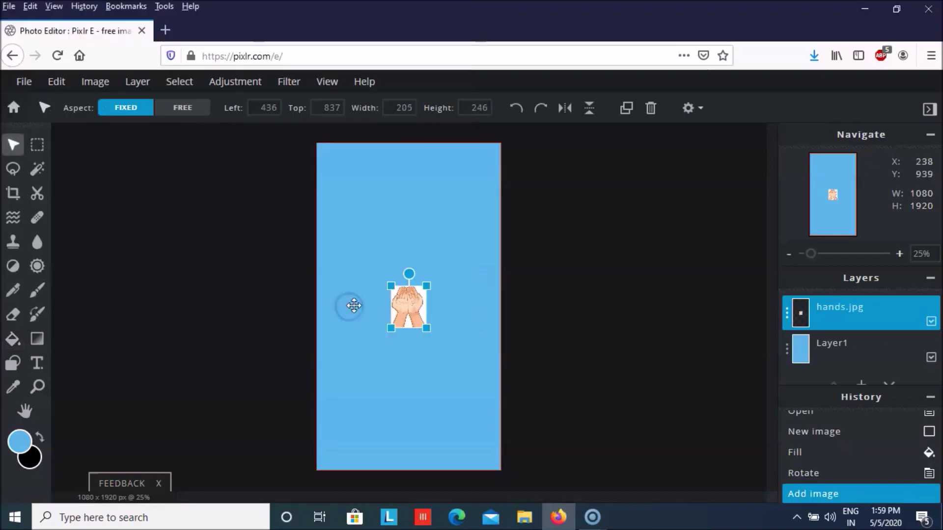
pyautogui.scroll(3, 432, 324)
pyautogui.scroll(2, 430, 324)
# Enlarge the hands image to 634×761 and centre it across the middle
pyautogui.moveTo(456, 357); pyautogui.dragTo(524, 436)
pyautogui.moveTo(452, 370); pyautogui.dragTo(575, 471)
pyautogui.moveTo(432, 318); pyautogui.dragTo(409, 290)
pyautogui.moveTo(552, 444); pyautogui.dragTo(586, 482)
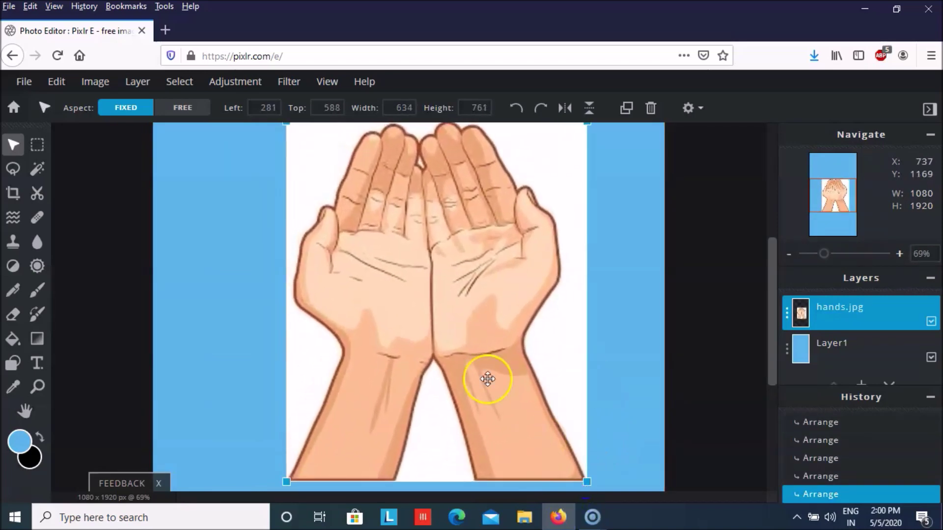
pyautogui.moveTo(565, 280); pyautogui.dragTo(530, 284)
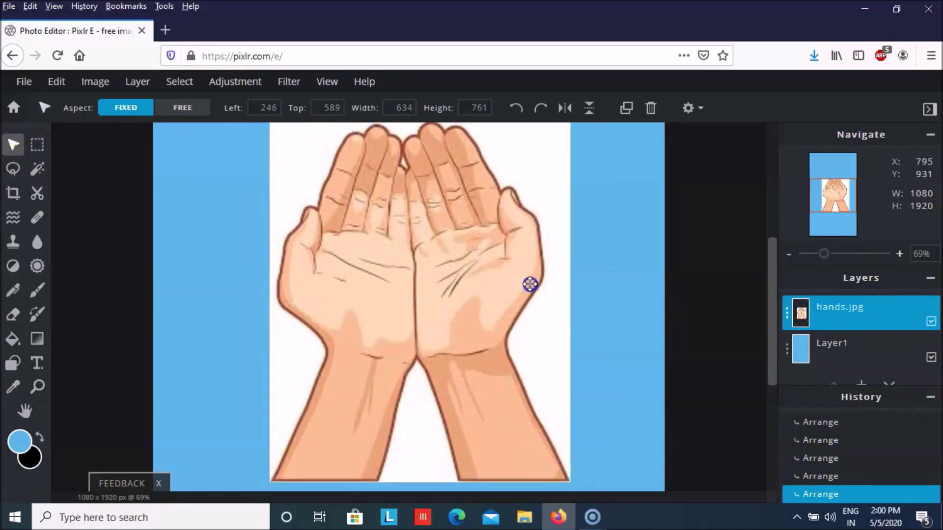
pyautogui.click(37, 169)
# Delete the white areas right of the hands, between the wrists, and left of the hands
pyautogui.click(549, 359)
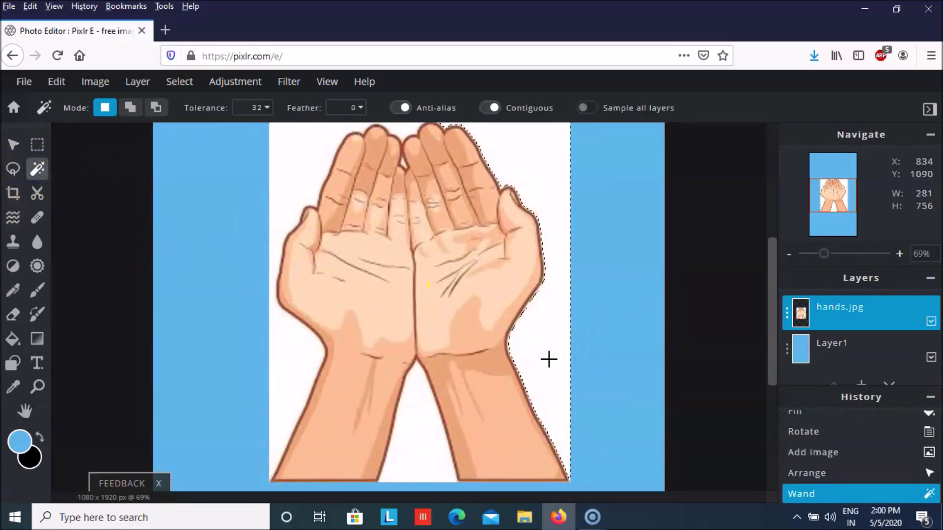
pyautogui.press('Delete')
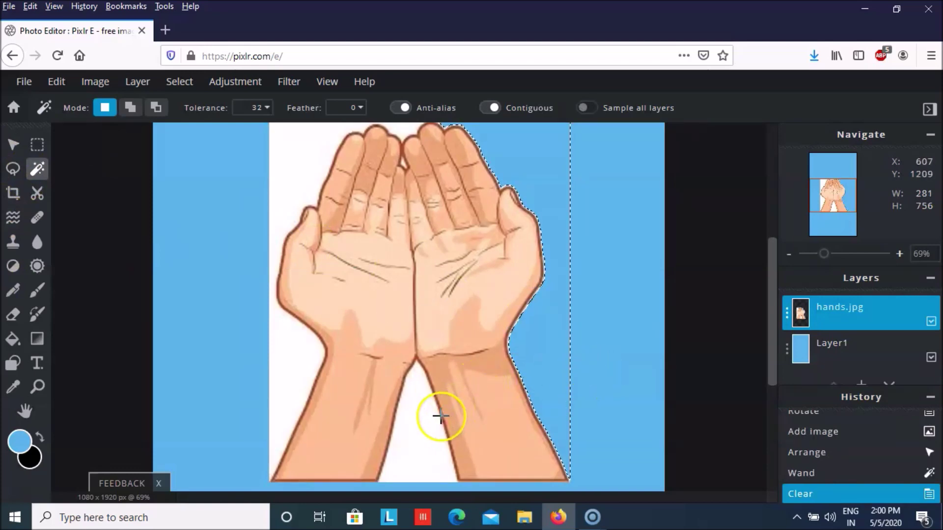
pyautogui.click(426, 422)
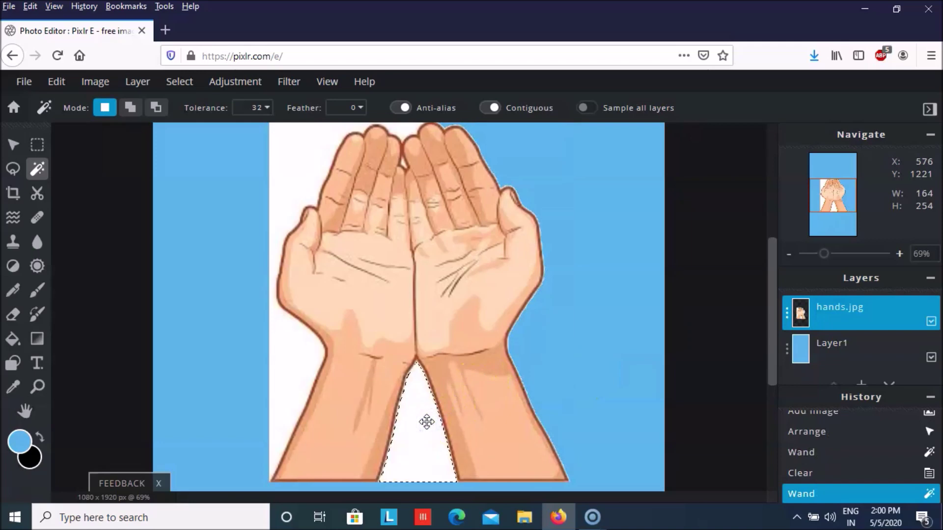
pyautogui.press('Delete')
pyautogui.click(293, 346)
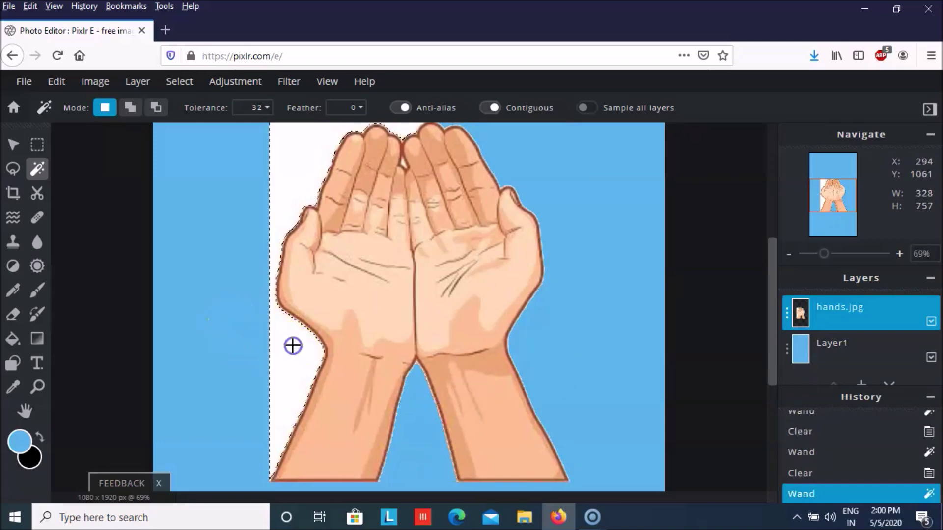
pyautogui.press('Delete')
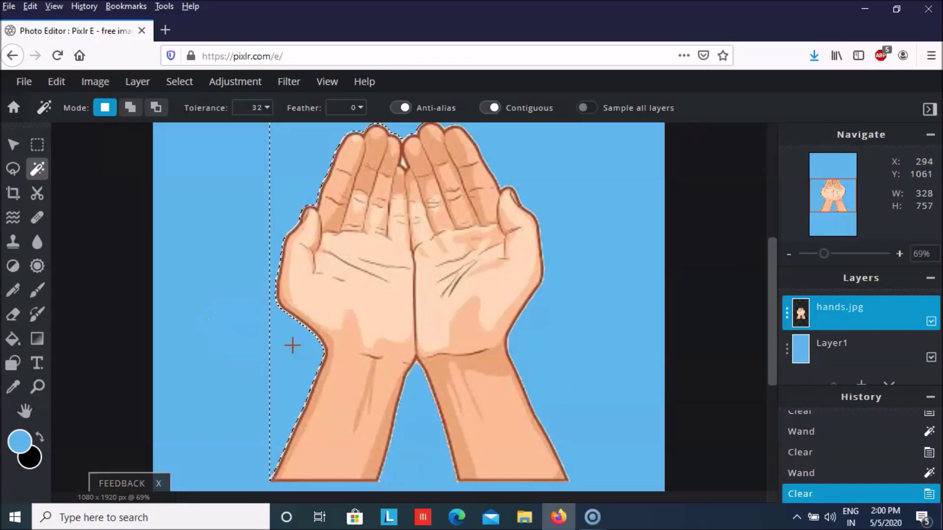
# Delete the small white specks between the fingertips, then clear the selection
pyautogui.scroll(-2, 362, 249)
pyautogui.scroll(5, 373, 241)
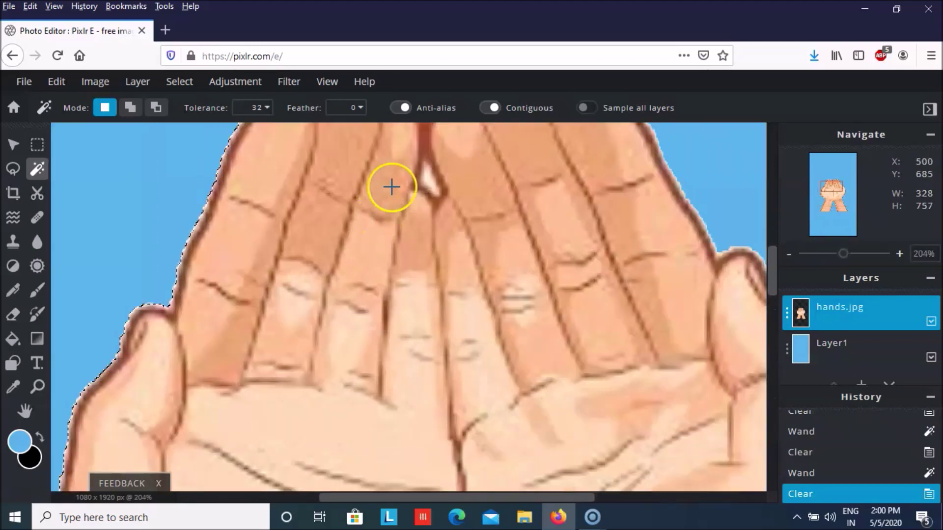
pyautogui.click(431, 177)
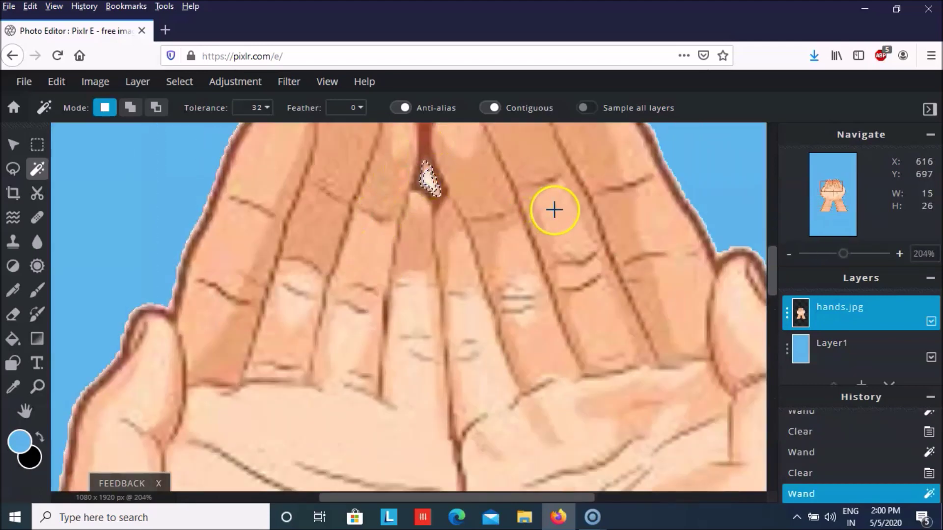
pyautogui.press('Delete')
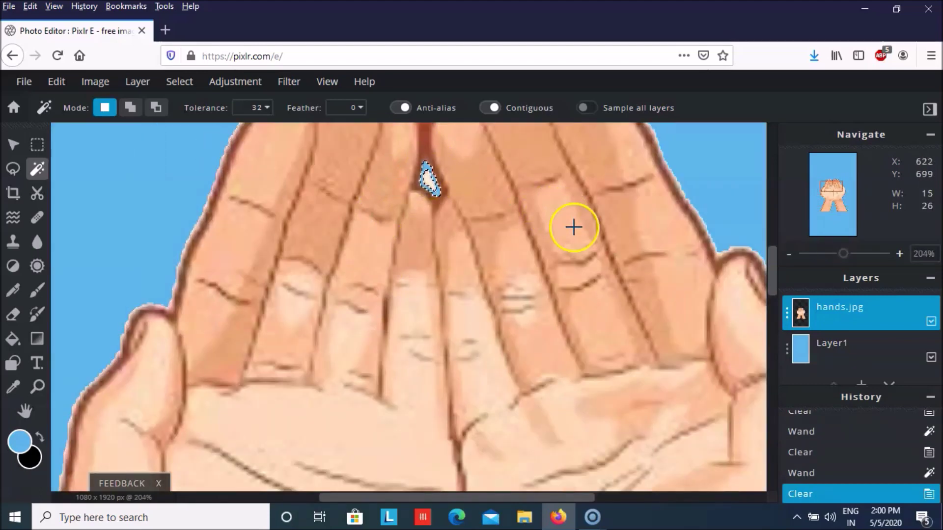
pyautogui.click(429, 179)
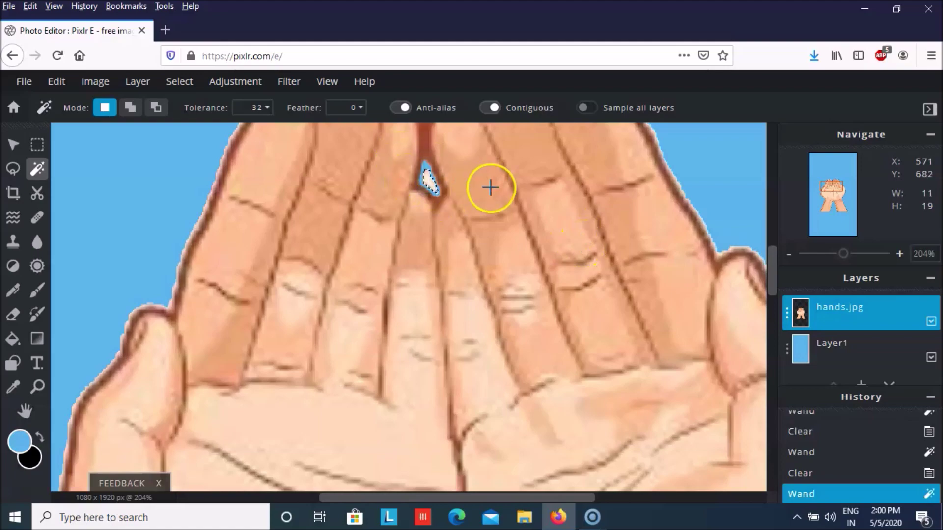
pyautogui.press('Delete')
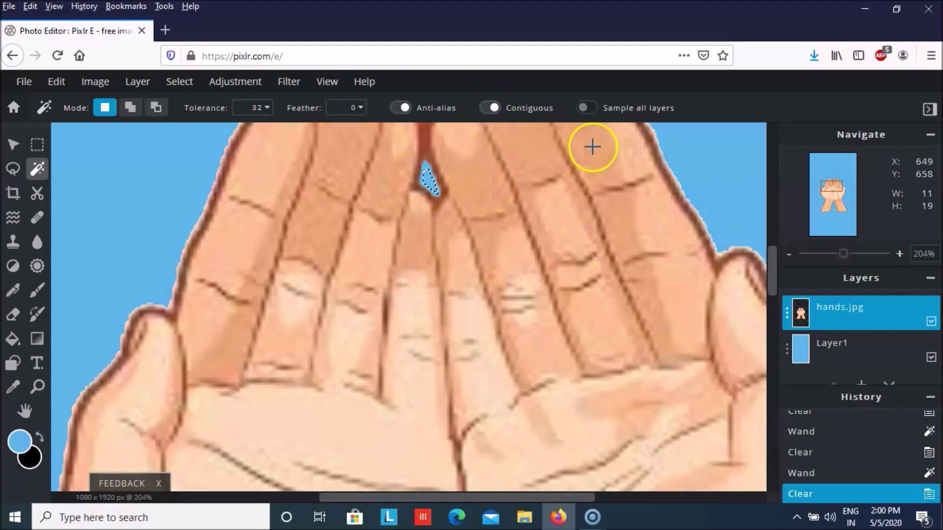
pyautogui.scroll(-2, 225, 148)
pyautogui.scroll(-3, 226, 148)
pyautogui.click(213, 171)
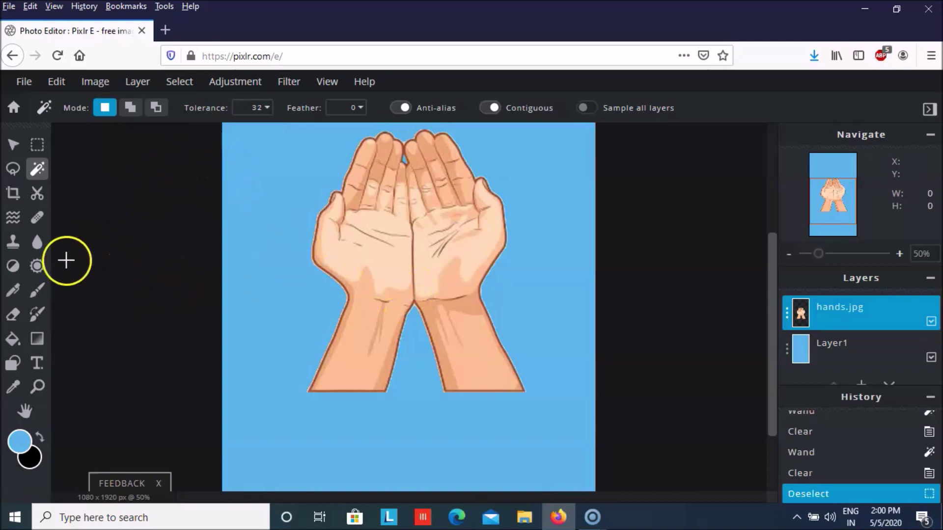
# Trace the hands with a Bezier lasso and turn them into a solid black silhouette
pyautogui.click(13, 168)
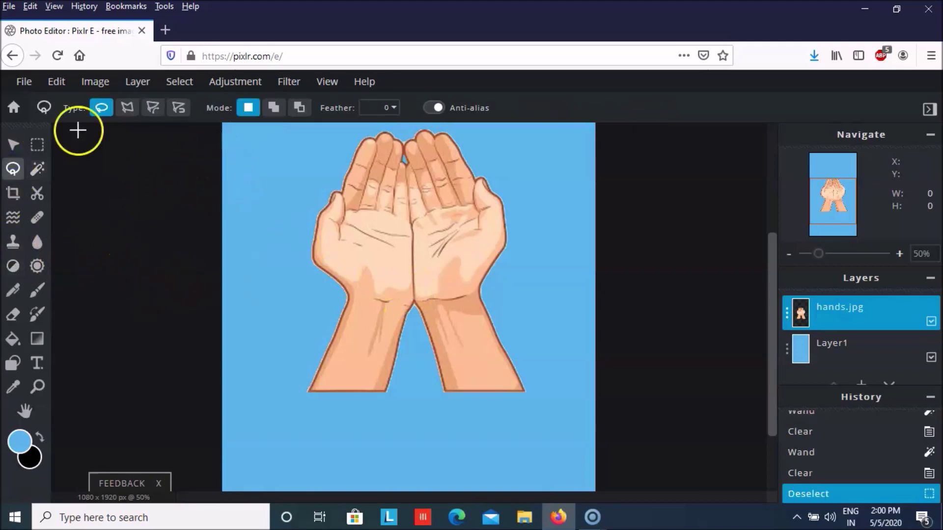
pyautogui.click(128, 108)
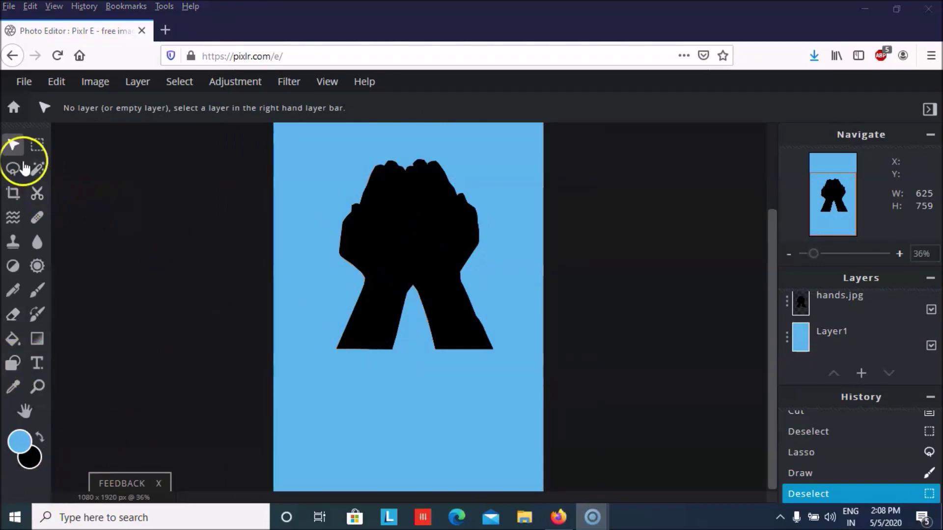
pyautogui.scroll(4, 408, 243)
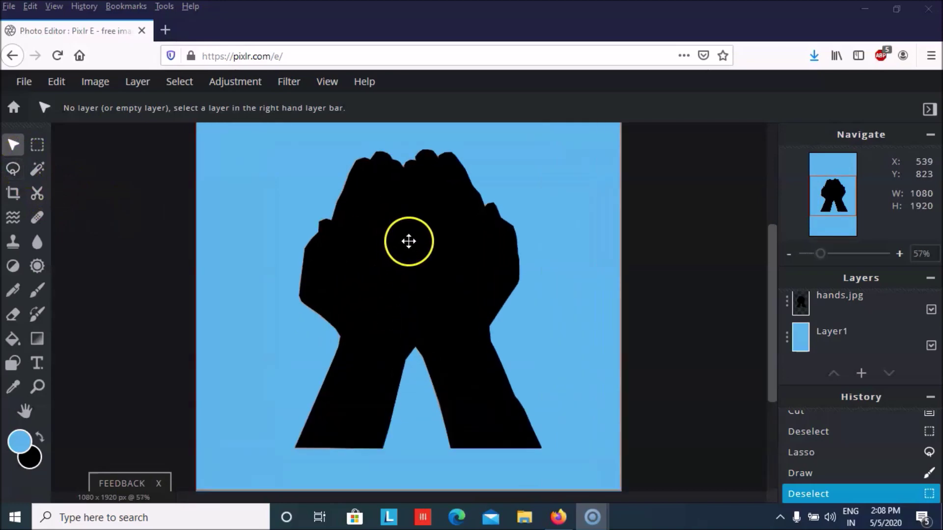
pyautogui.scroll(-4, 412, 307)
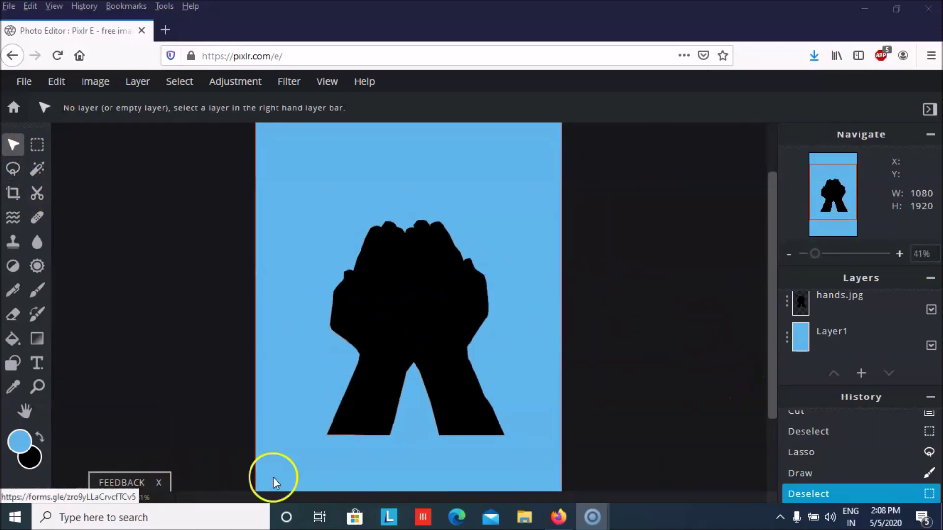
pyautogui.click(860, 375)
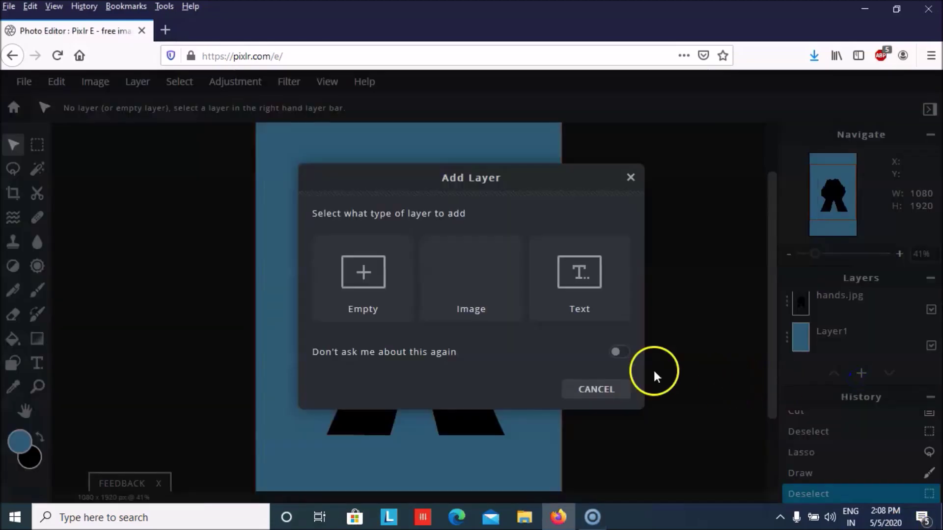
# Add the galaxy image from Downloads as a new image layer
pyautogui.click(447, 300)
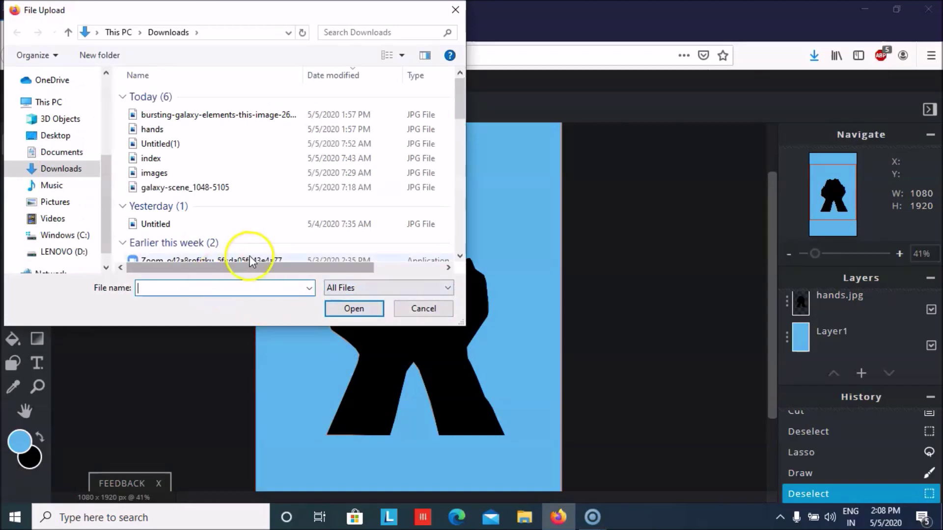
pyautogui.click(259, 117)
pyautogui.click(362, 309)
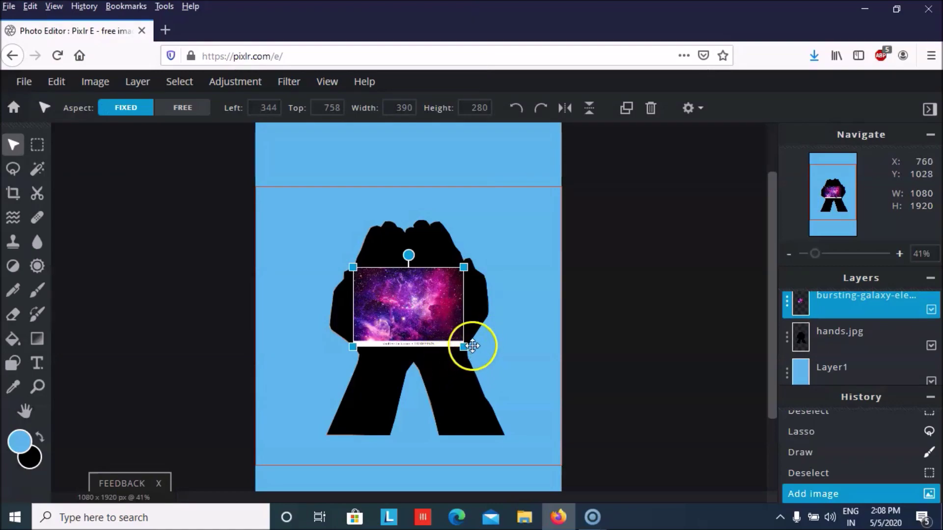
pyautogui.scroll(2, 461, 322)
pyautogui.scroll(4, 461, 323)
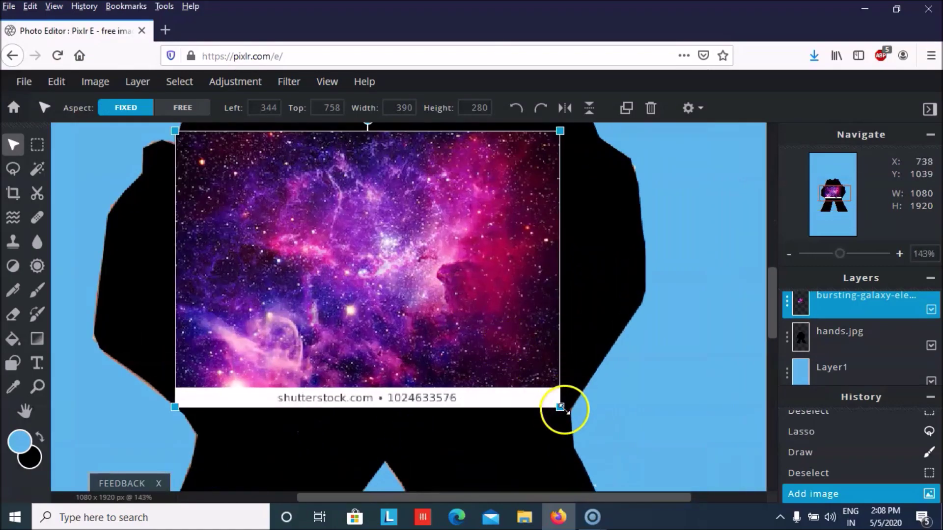
# Enlarge the galaxy to 497×357 and move it up-left over the hands
pyautogui.moveTo(563, 408); pyautogui.dragTo(692, 505)
pyautogui.moveTo(523, 407); pyautogui.dragTo(490, 387)
pyautogui.scroll(-4, 585, 352)
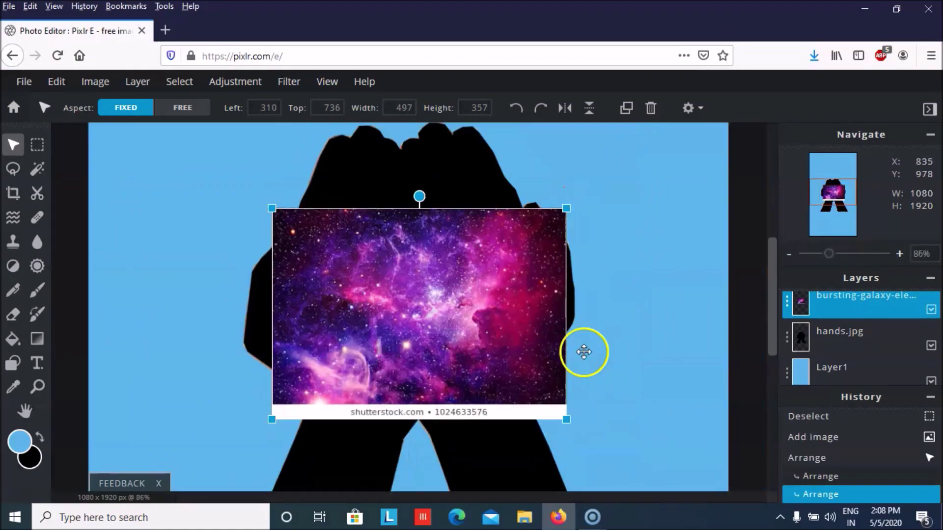
pyautogui.click(16, 197)
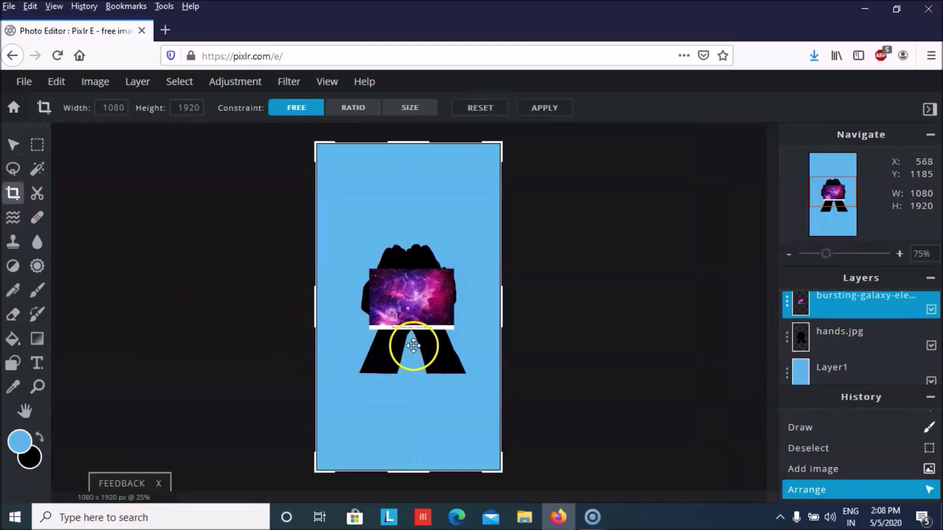
pyautogui.scroll(1, 833, 333)
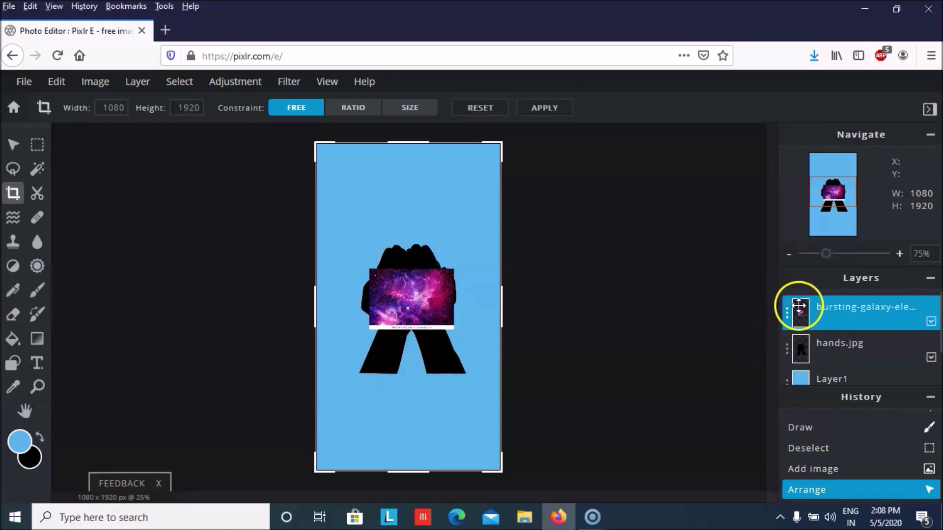
pyautogui.click(16, 144)
# Keep enlarging the galaxy through 682×490 and 1140×819 to 1229×883, covering the hands
pyautogui.moveTo(548, 377); pyautogui.dragTo(643, 473)
pyautogui.moveTo(560, 379); pyautogui.dragTo(488, 326)
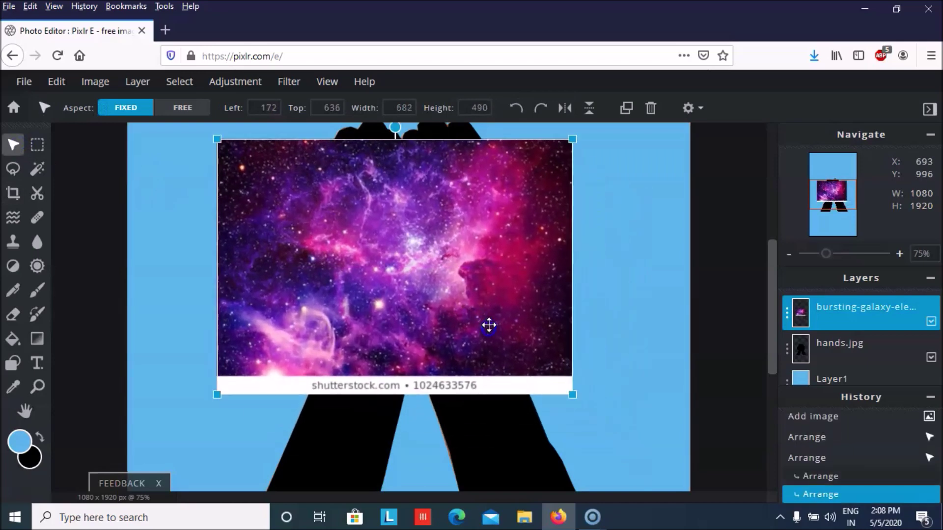
pyautogui.scroll(-3, 501, 322)
pyautogui.moveTo(507, 369); pyautogui.dragTo(492, 346)
pyautogui.moveTo(551, 399); pyautogui.dragTo(608, 437)
pyautogui.moveTo(452, 283); pyautogui.dragTo(434, 299)
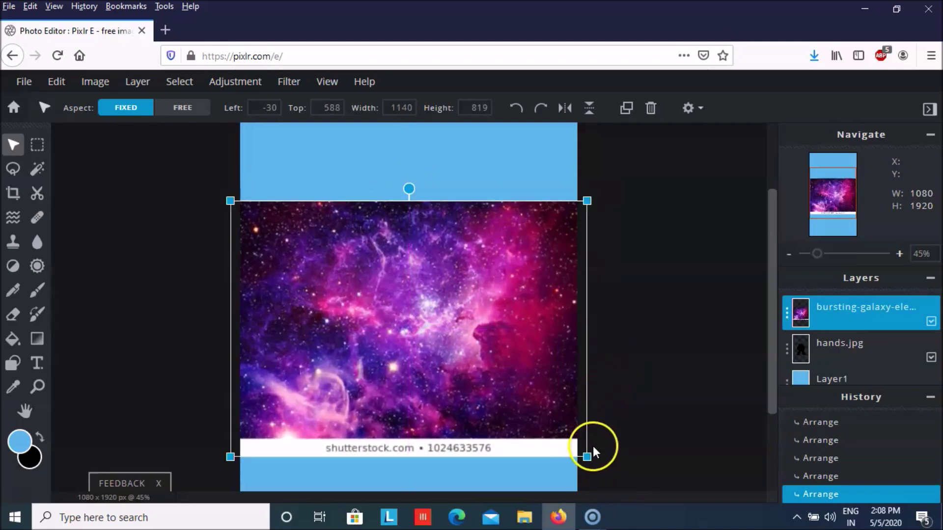
pyautogui.moveTo(587, 455); pyautogui.dragTo(614, 479)
pyautogui.moveTo(501, 410); pyautogui.dragTo(490, 378)
# Make the galaxy layer see-through and erase the galaxy outside the hands
pyautogui.click(785, 315)
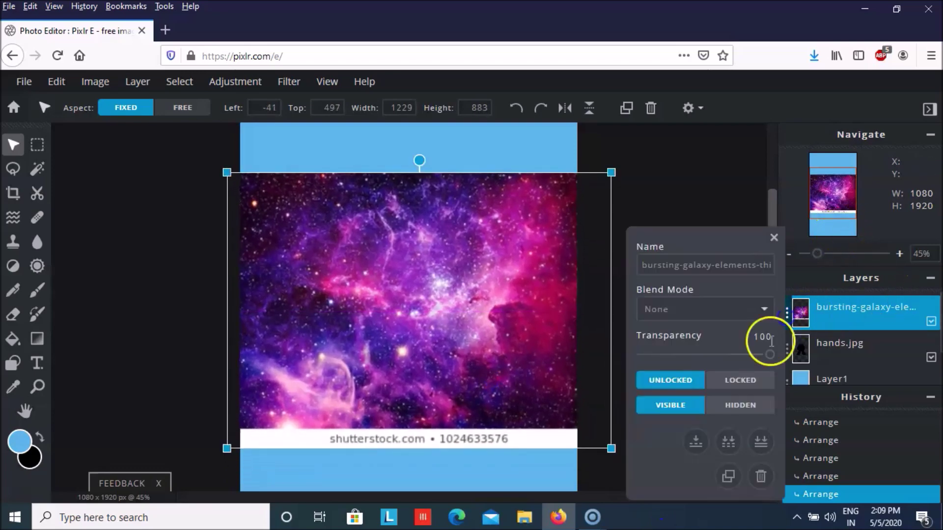
pyautogui.moveTo(764, 354); pyautogui.dragTo(716, 356)
pyautogui.moveTo(499, 308)
pyautogui.mouseDown()
pyautogui.moveTo(499, 326)
pyautogui.moveTo(498, 316)
pyautogui.mouseUp()
pyautogui.click(601, 295)
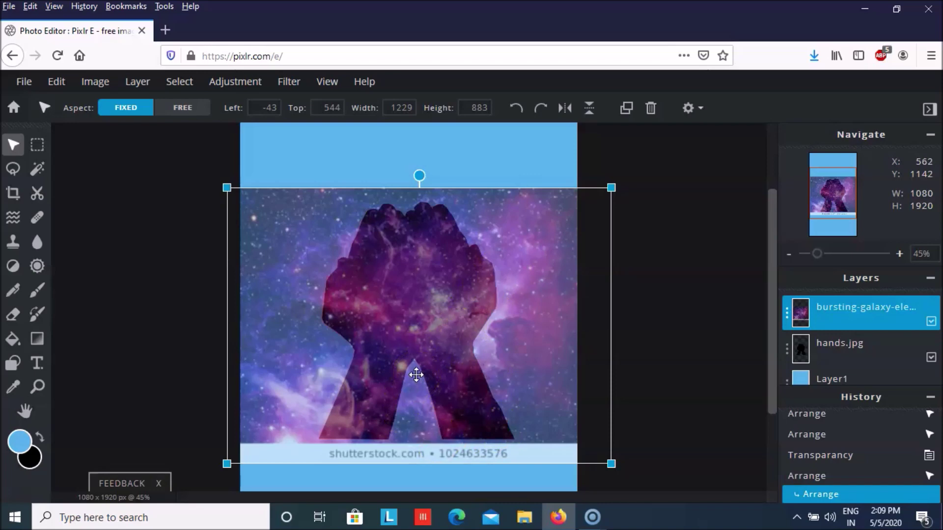
pyautogui.click(335, 347)
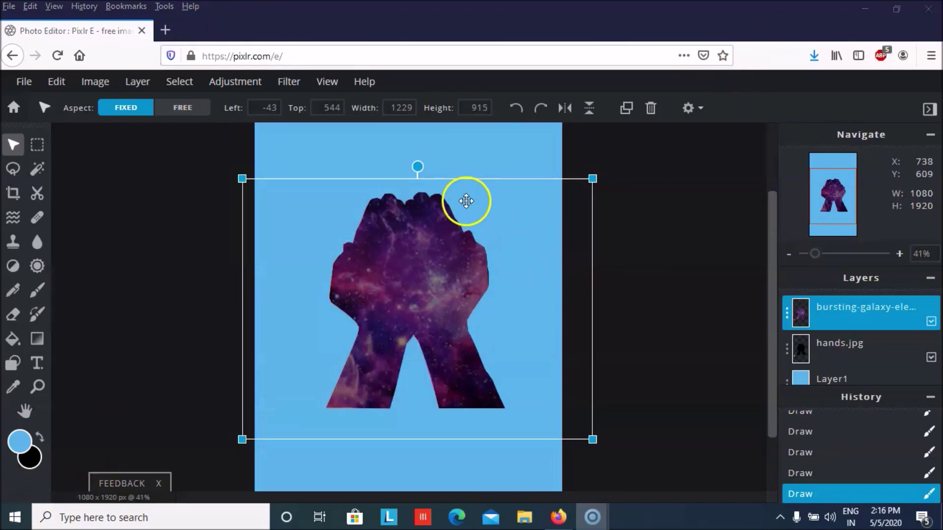
# Restore the galaxy layer's Transparency to 100 and merge it down with the hands
pyautogui.click(787, 313)
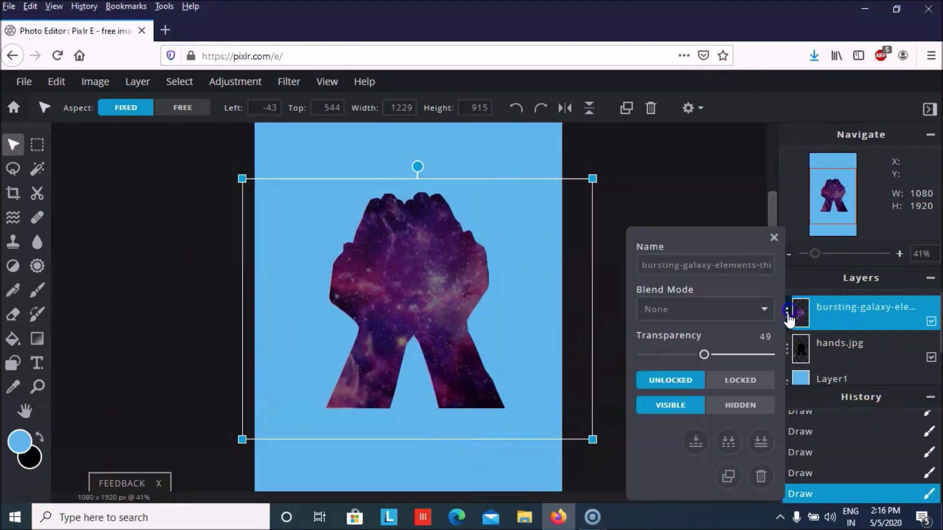
pyautogui.moveTo(703, 355); pyautogui.dragTo(769, 356)
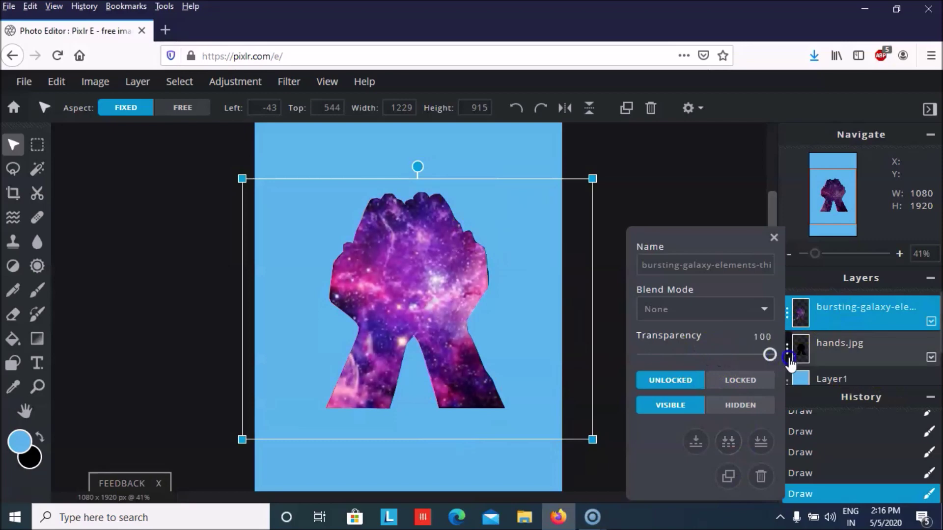
pyautogui.click(774, 238)
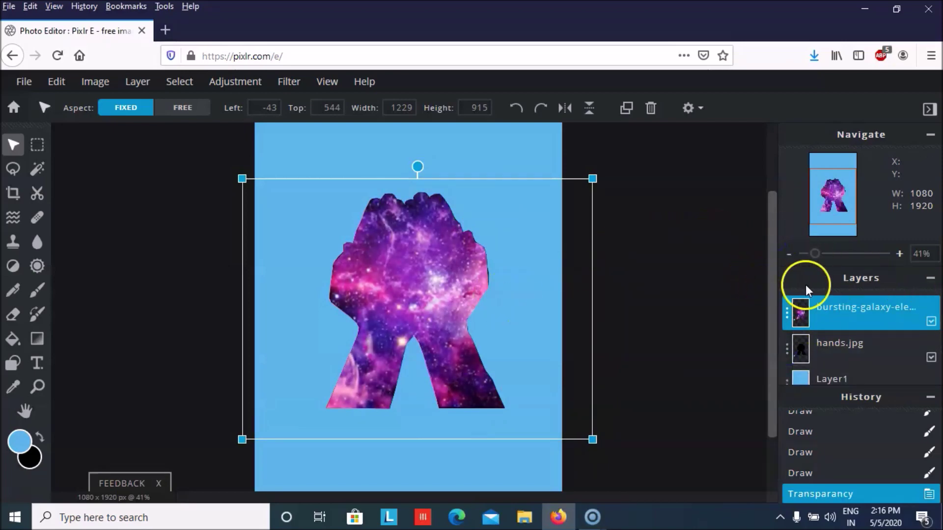
pyautogui.click(792, 318)
pyautogui.click(694, 439)
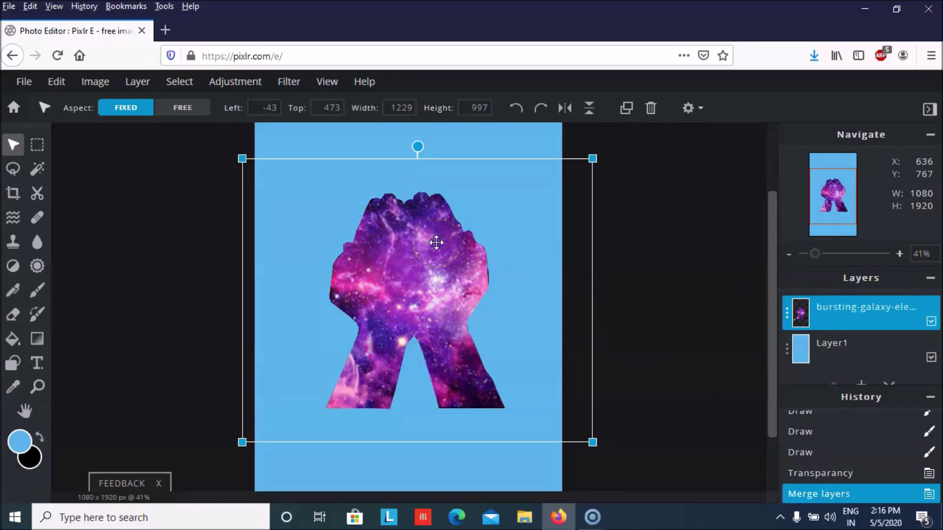
# Move the galaxy hands higher on the poster and deselect the layer
pyautogui.scroll(2, 393, 265)
pyautogui.scroll(-4, 356, 254)
pyautogui.moveTo(393, 280); pyautogui.dragTo(399, 225)
pyautogui.click(634, 218)
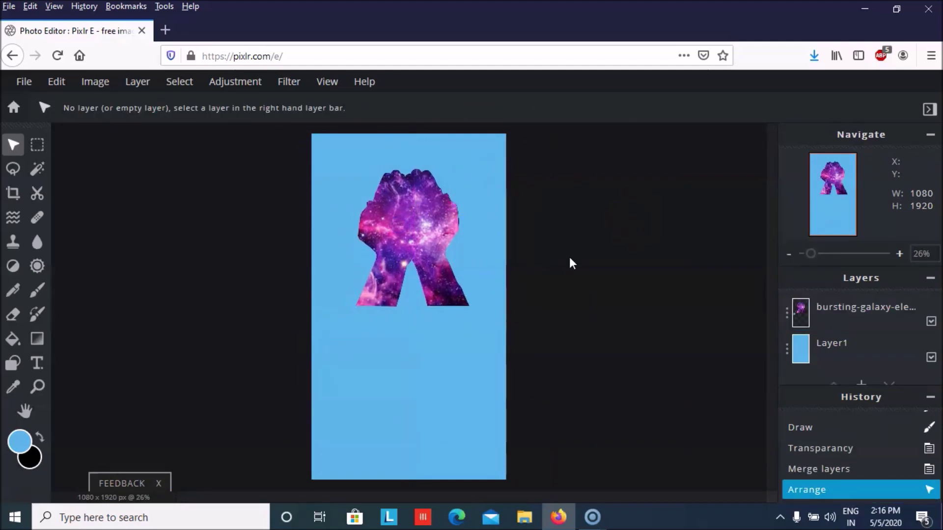
# Add a purple 'PRAY' text layer to the poster
pyautogui.scroll(-1, 835, 354)
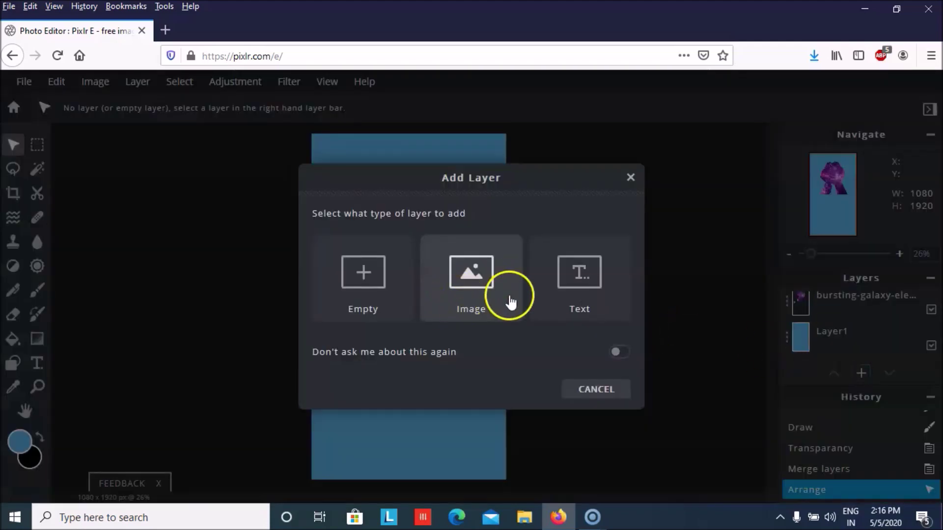
pyautogui.click(569, 295)
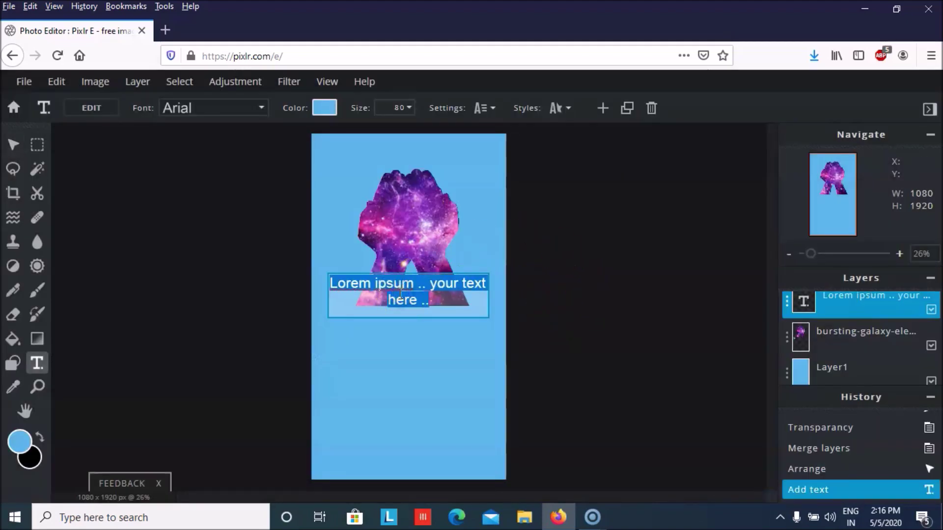
pyautogui.write('PRAY')
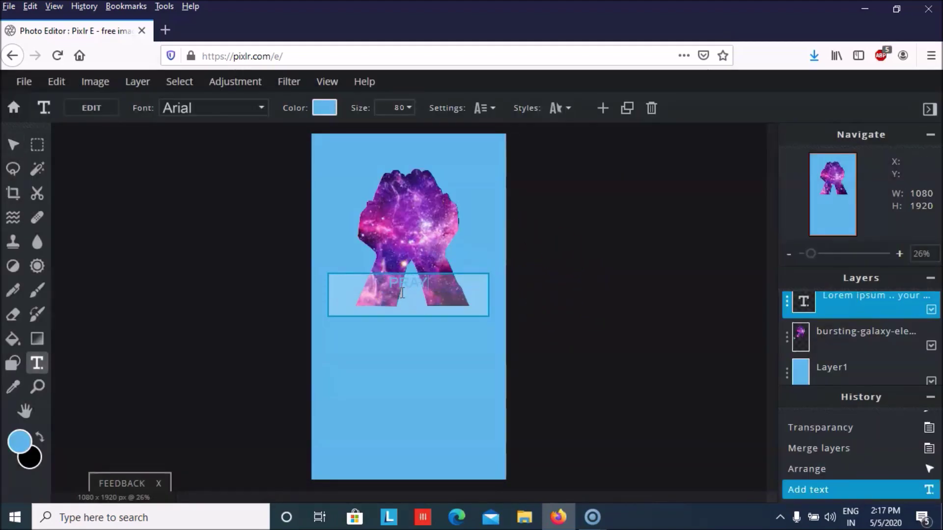
pyautogui.press('BackSpace')
pyautogui.press('BackSpace')
pyautogui.press('BackSpace')
pyautogui.press('BackSpace')
pyautogui.click(329, 109)
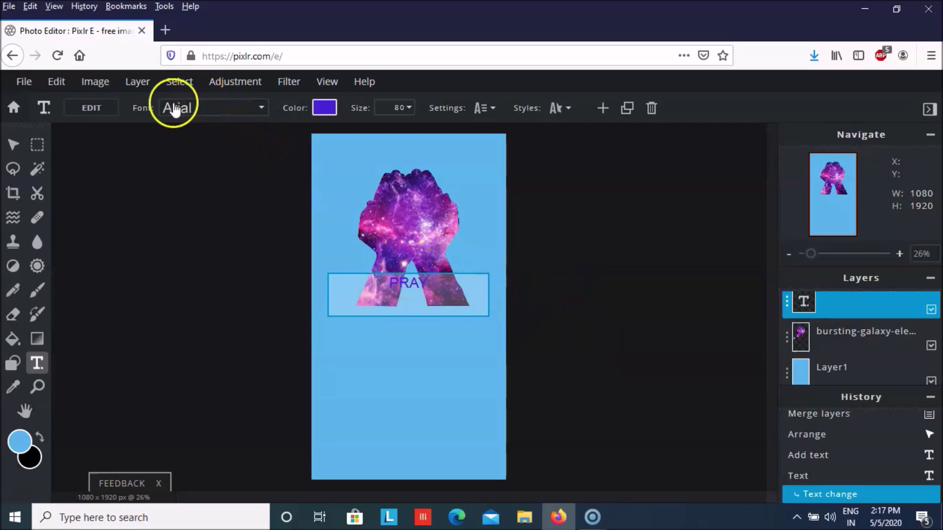
pyautogui.click(224, 109)
# Set the PRAY text to the Cervantes font at size 343
pyautogui.click(226, 110)
pyautogui.click(226, 110)
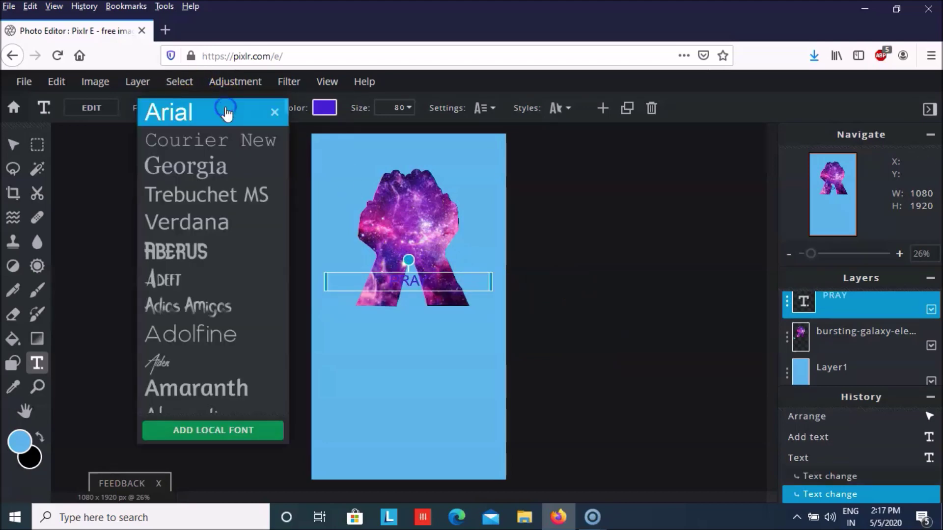
pyautogui.scroll(-5, 231, 361)
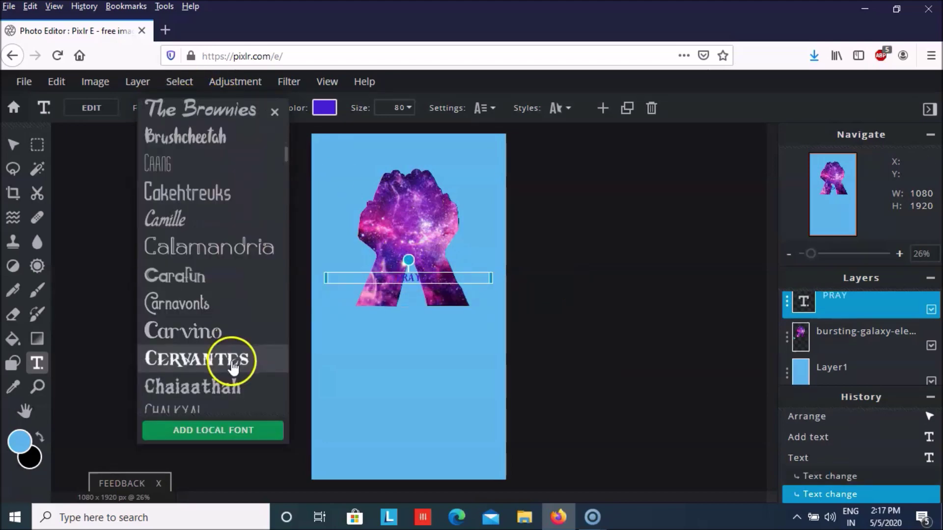
pyautogui.click(232, 367)
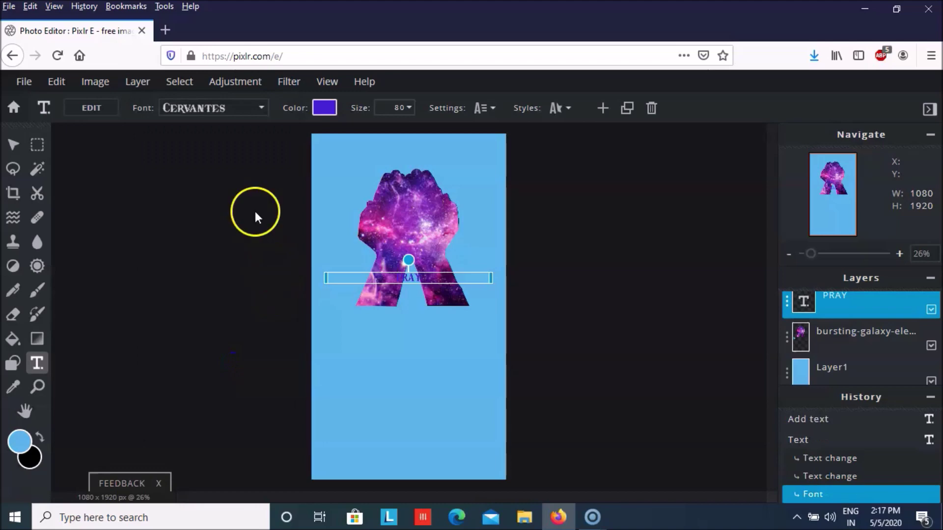
pyautogui.click(393, 108)
pyautogui.click(400, 277)
pyautogui.doubleClick(401, 281)
pyautogui.click(388, 107)
pyautogui.write('343')
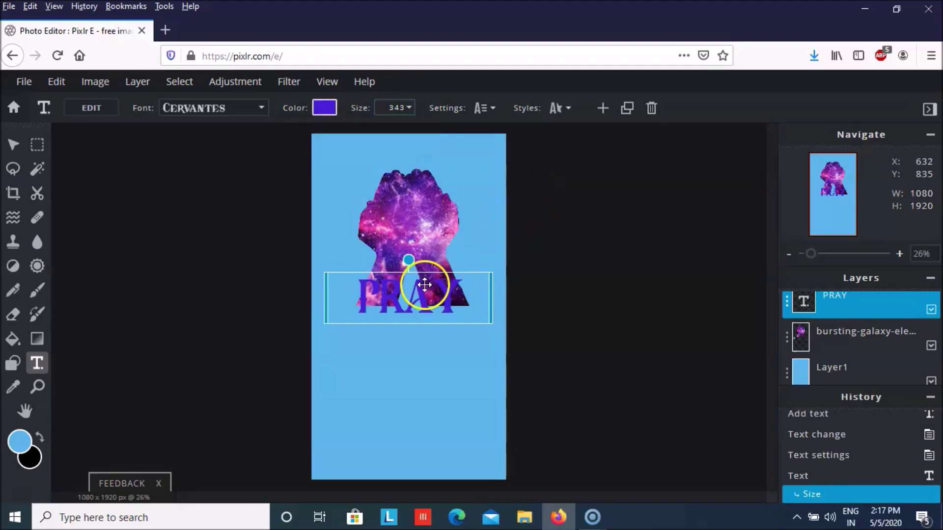
# Drag PRAY to the top of the poster above the galaxy hands
pyautogui.moveTo(425, 285); pyautogui.dragTo(426, 202)
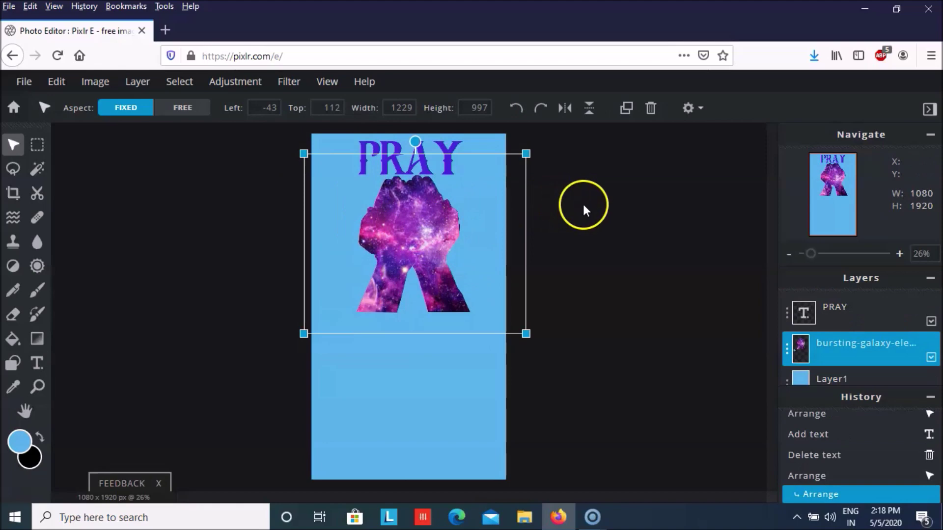
pyautogui.click(583, 205)
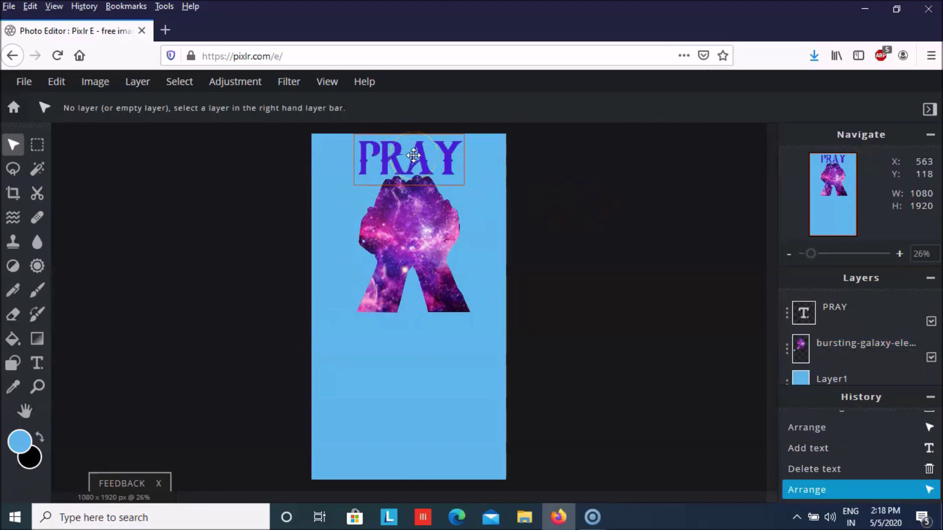
pyautogui.click(409, 229)
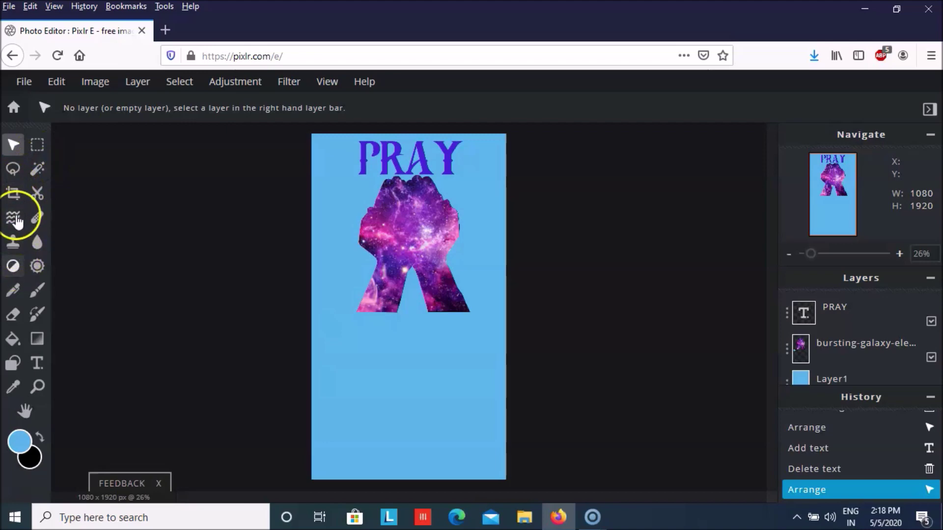
# Set the GOD text to Verdana at size 367 and widen its box across the poster
pyautogui.scroll(-2, 817, 379)
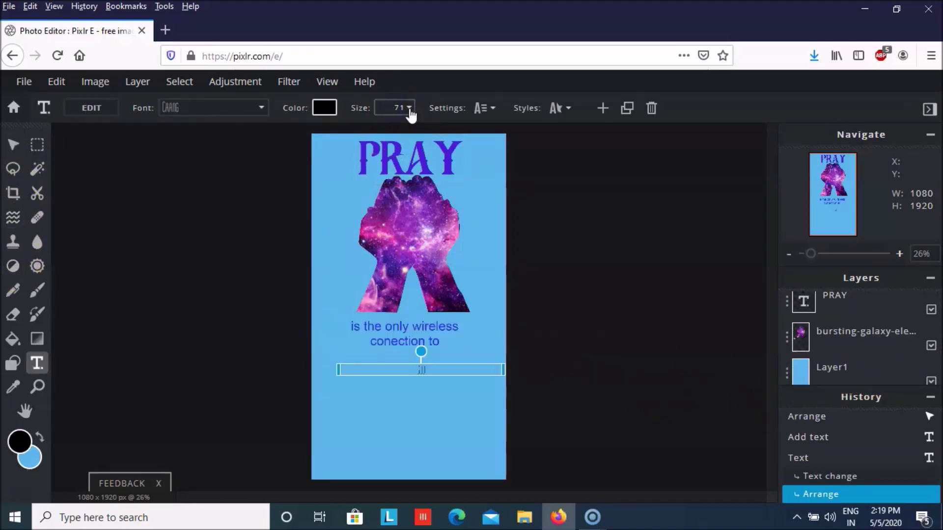
pyautogui.click(409, 109)
pyautogui.moveTo(385, 141); pyautogui.dragTo(368, 140)
pyautogui.click(265, 117)
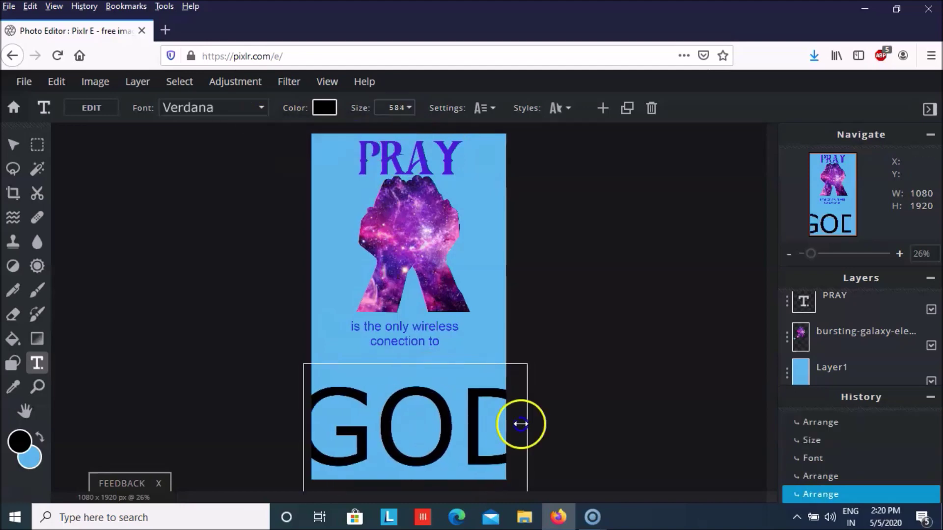
pyautogui.moveTo(519, 427); pyautogui.dragTo(535, 427)
pyautogui.click(409, 108)
pyautogui.moveTo(367, 130); pyautogui.dragTo(351, 140)
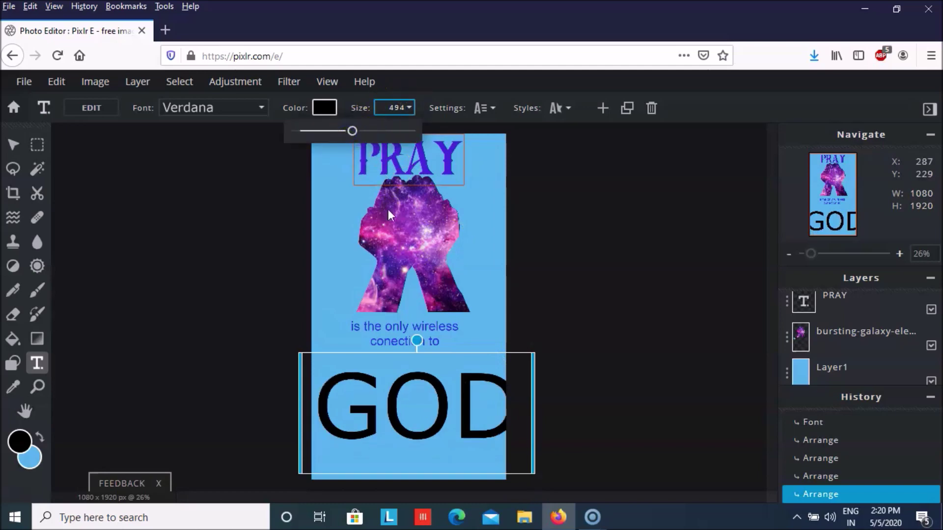
pyautogui.click(337, 131)
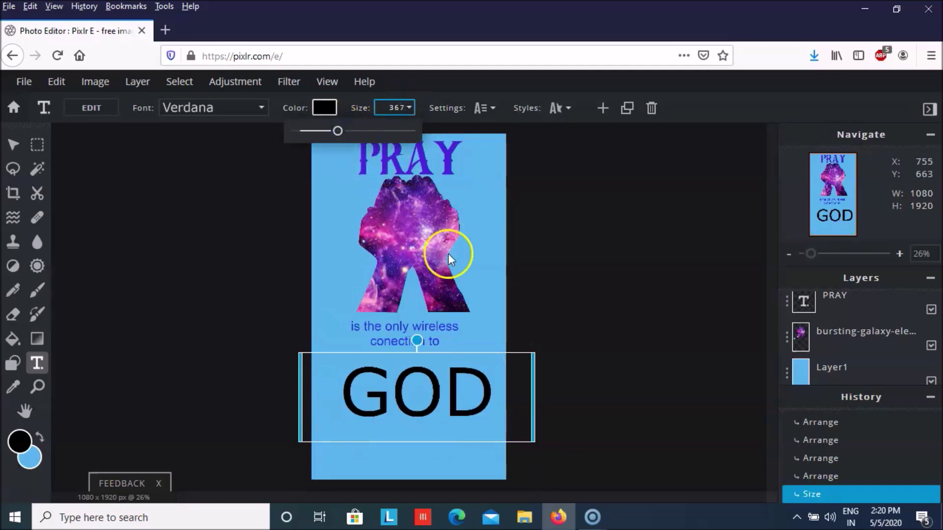
# Make GOD bold and nudge it left to centre it below the hands
pyautogui.click(487, 110)
pyautogui.click(407, 319)
pyautogui.click(603, 339)
pyautogui.moveTo(458, 378); pyautogui.dragTo(451, 379)
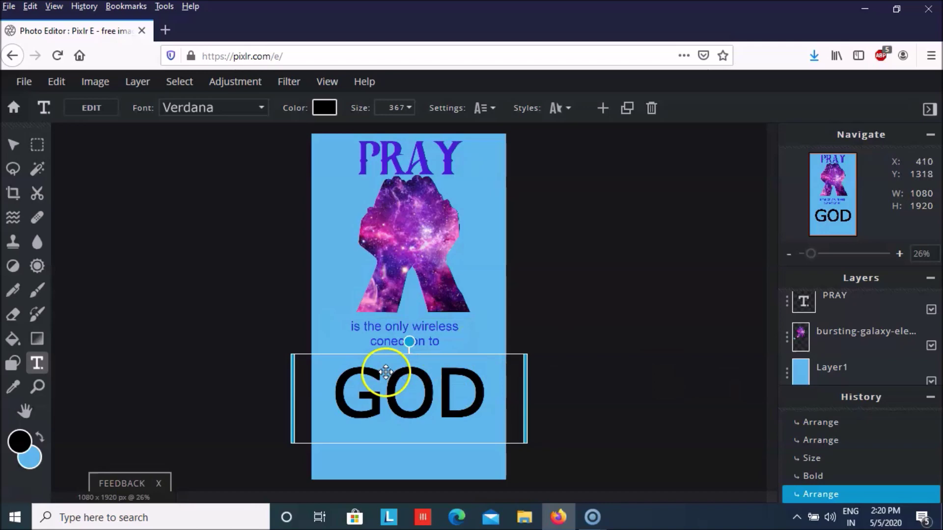
pyautogui.scroll(-2, 848, 314)
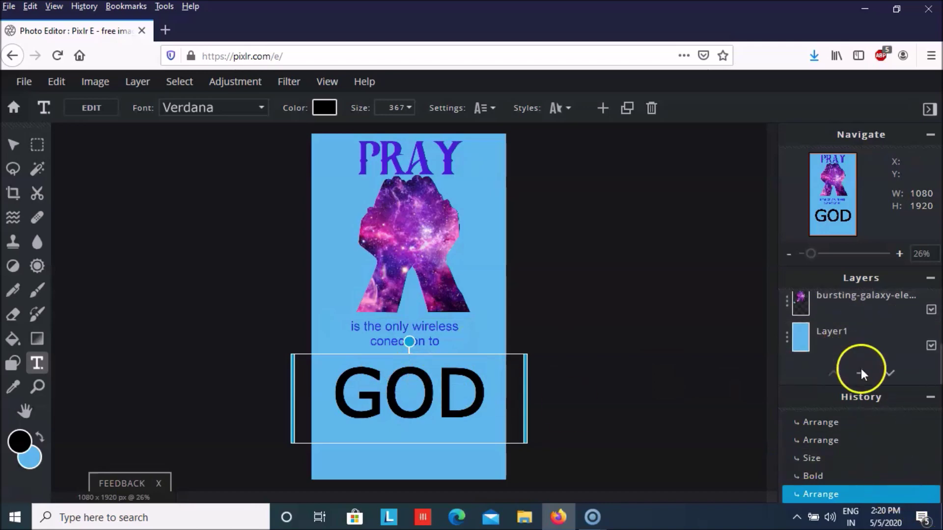
# Add the sunset picture images.jpg as a new image layer
pyautogui.click(861, 374)
pyautogui.press('Escape')
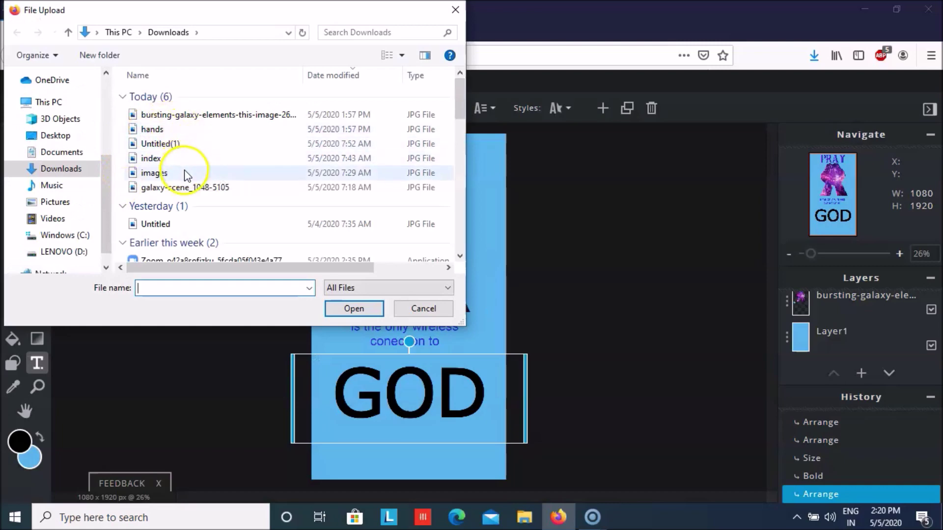
pyautogui.click(187, 176)
pyautogui.click(363, 314)
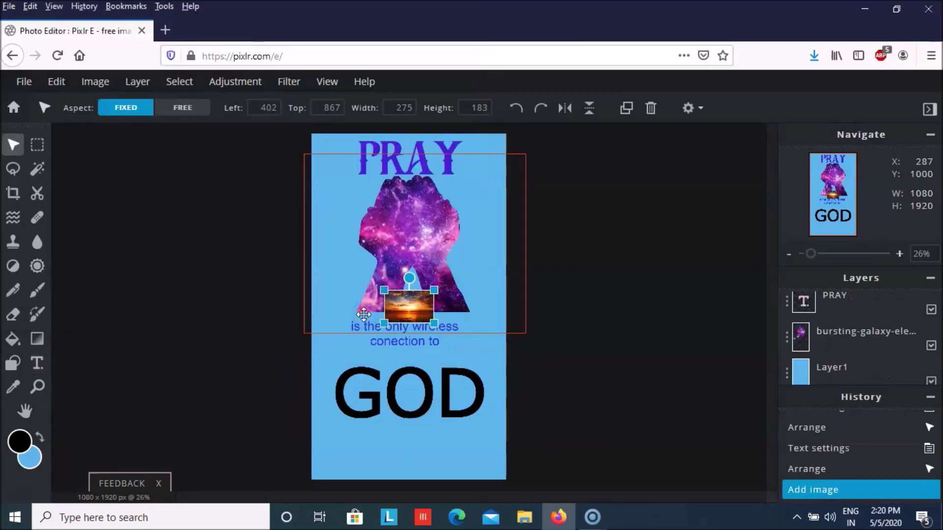
# Enlarge the sunset to 1030×685 over GOD and lower its Transparency to 65
pyautogui.moveTo(434, 323); pyautogui.dragTo(558, 415)
pyautogui.moveTo(491, 377); pyautogui.dragTo(431, 422)
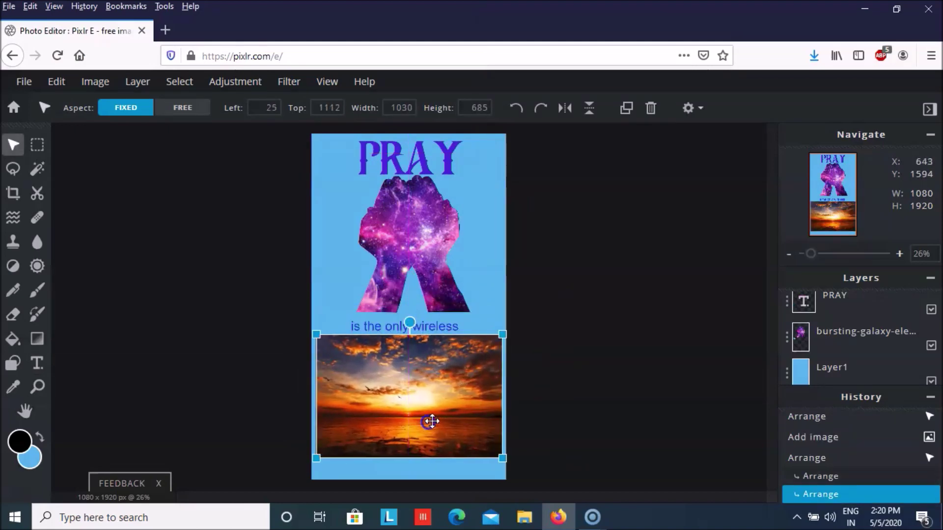
pyautogui.scroll(3, 854, 324)
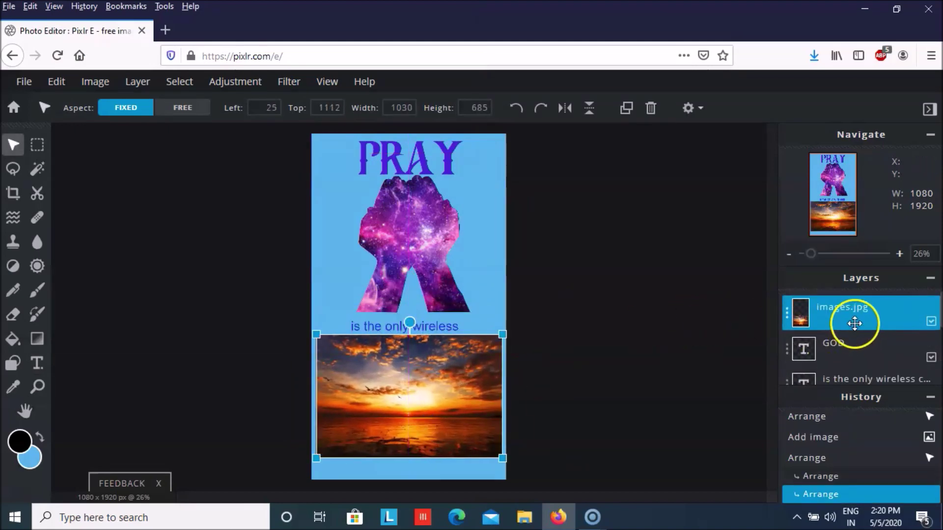
pyautogui.click(787, 314)
pyautogui.moveTo(773, 354); pyautogui.dragTo(705, 355)
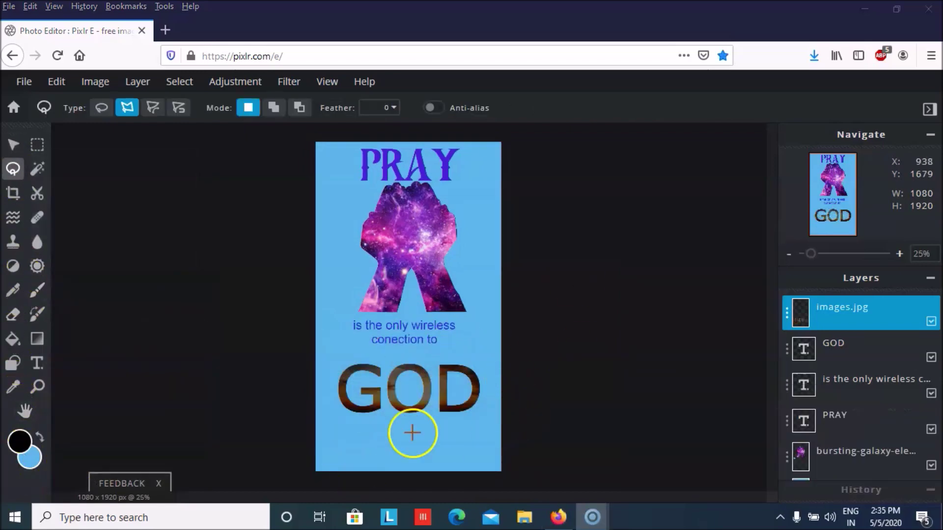
# Make the sunset fully opaque and apply Curves boosting blue and reducing red
pyautogui.click(786, 314)
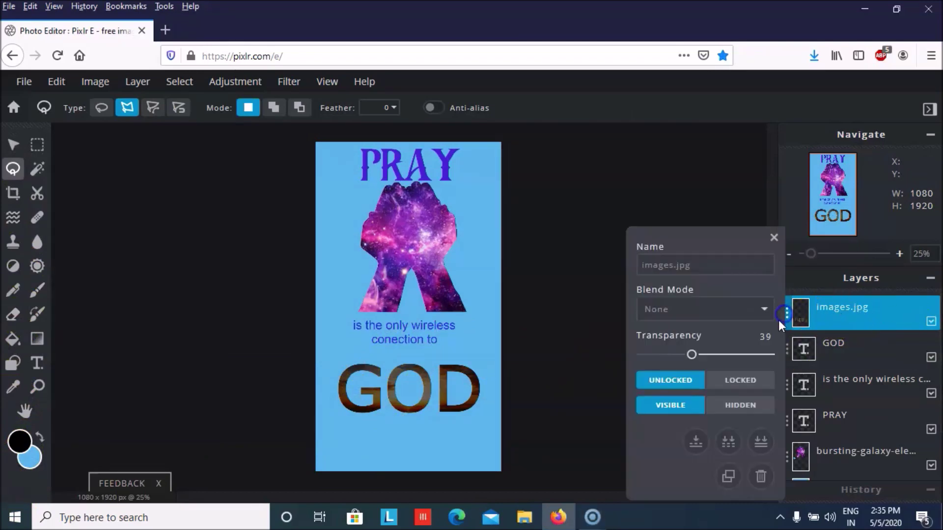
pyautogui.moveTo(691, 355); pyautogui.dragTo(787, 344)
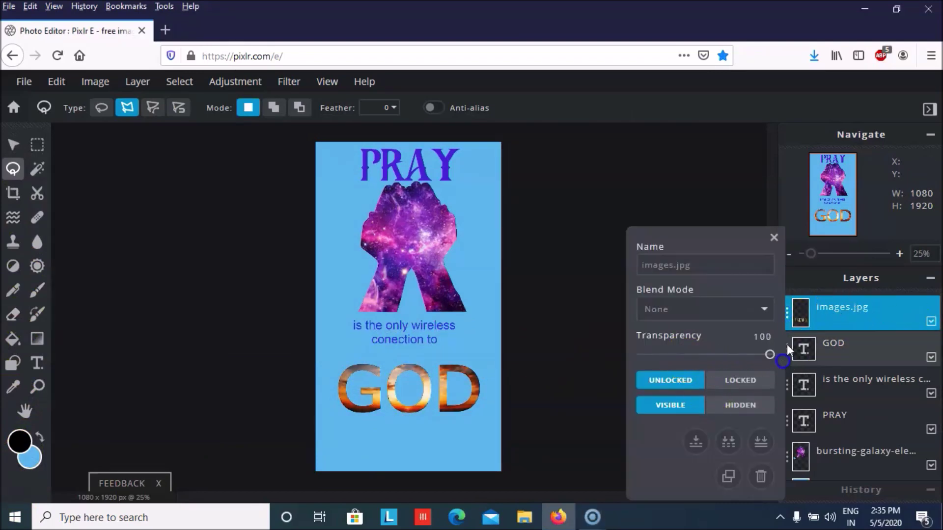
pyautogui.click(773, 237)
pyautogui.click(206, 85)
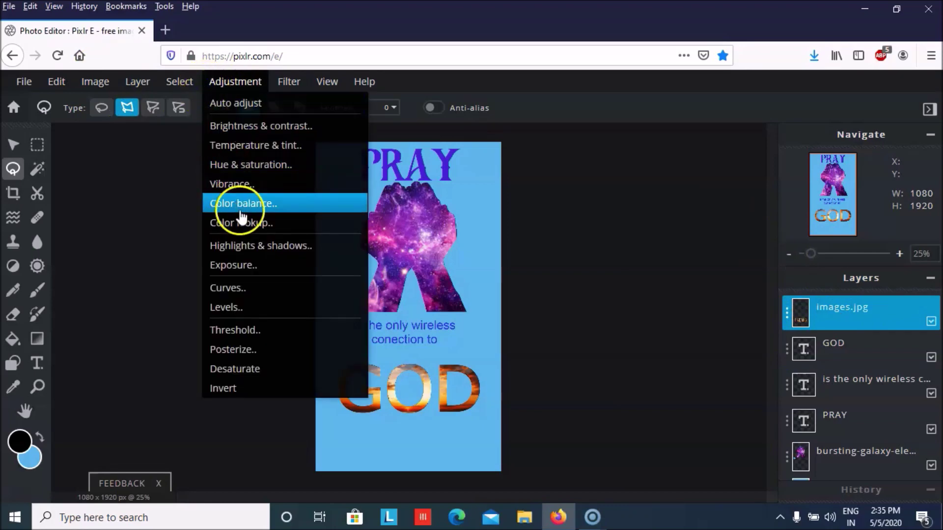
pyautogui.click(252, 290)
pyautogui.click(364, 279)
pyautogui.doubleClick(481, 266)
pyautogui.moveTo(481, 266); pyautogui.dragTo(470, 261)
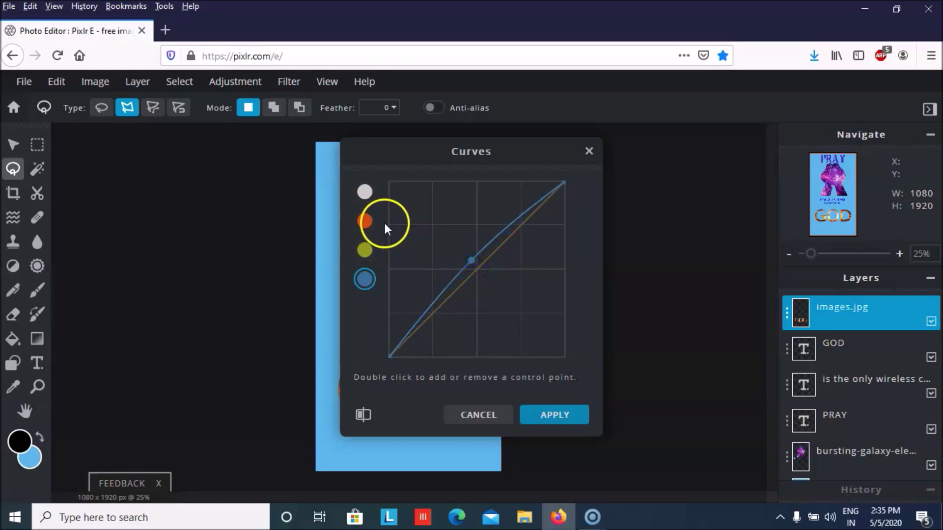
pyautogui.click(366, 221)
pyautogui.doubleClick(477, 264)
pyautogui.moveTo(478, 264); pyautogui.dragTo(486, 273)
pyautogui.click(556, 422)
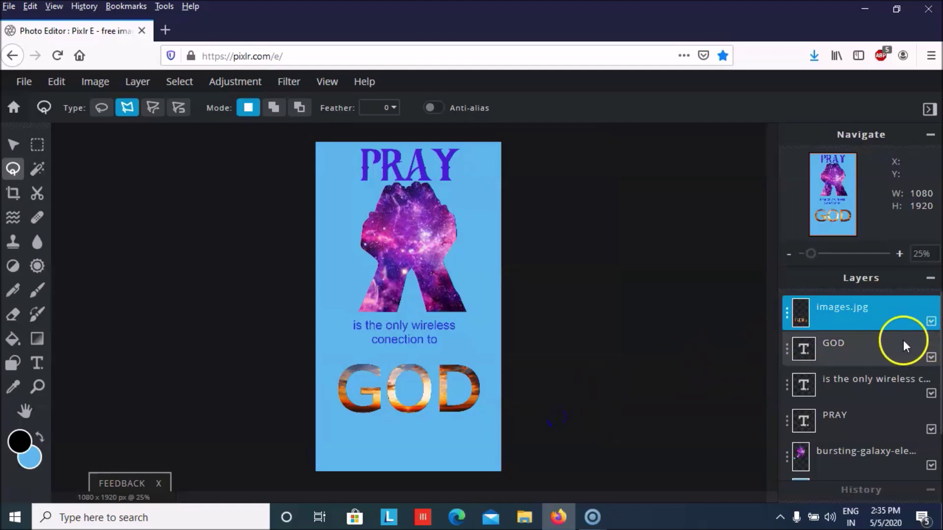
# Apply the same bluer Curves adjustment to the galaxy hands layer
pyautogui.click(859, 454)
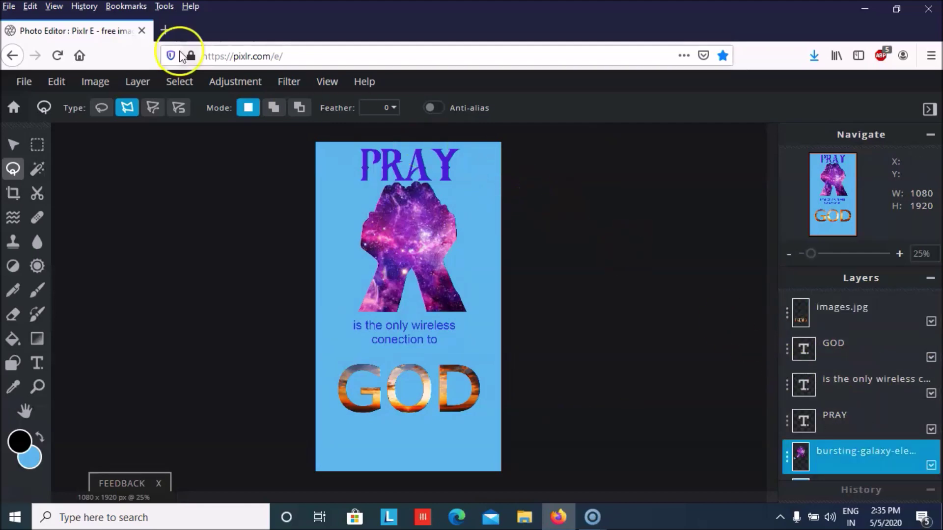
pyautogui.hotkey('ctrl', 'm')
pyautogui.click(553, 406)
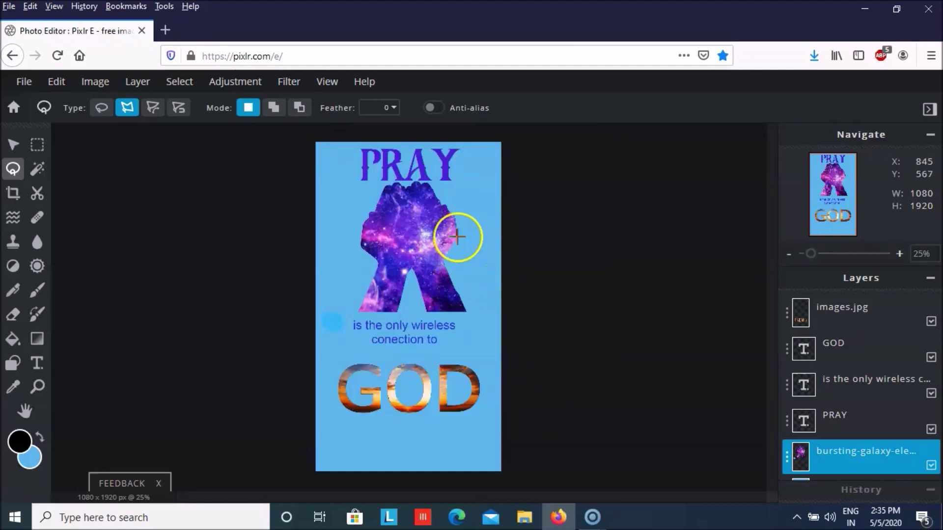